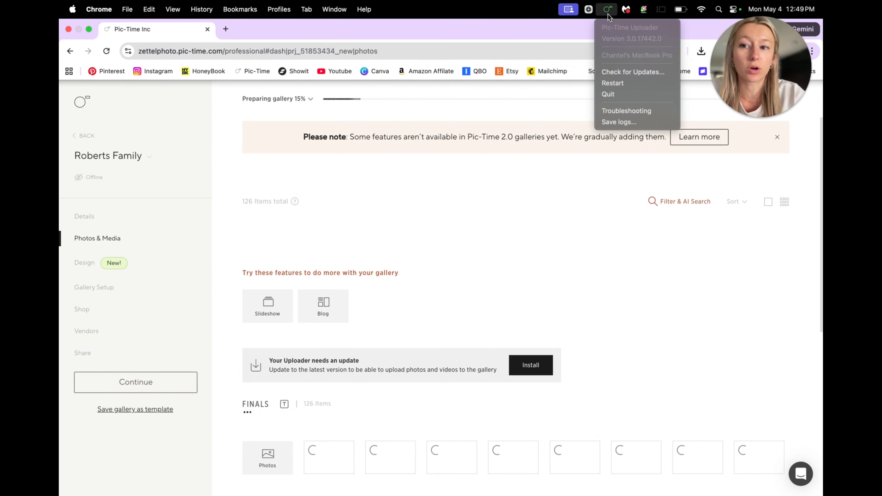
Open the upload progress details to check the gallery preparation and Hi-Res upload
left_click(282, 98)
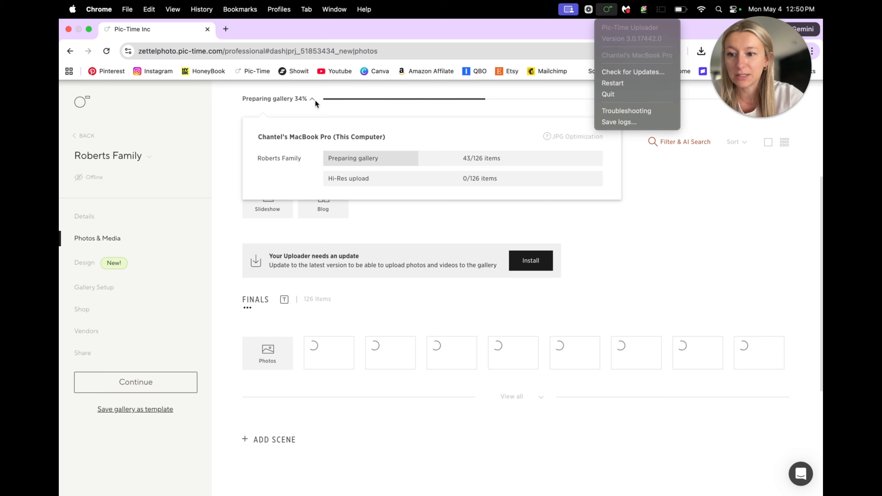
left_click(285, 98)
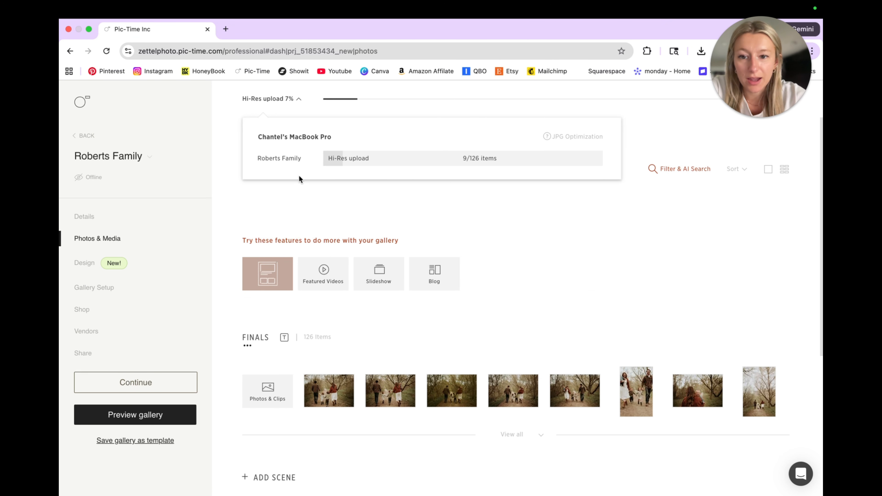
Open the gallery's design settings and skip the AI design so focal points are selected manually
left_click(88, 263)
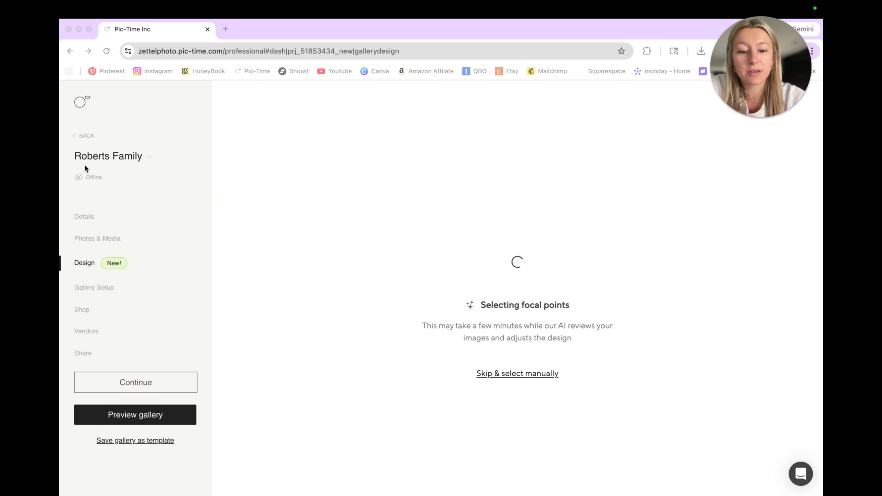
left_click(533, 373)
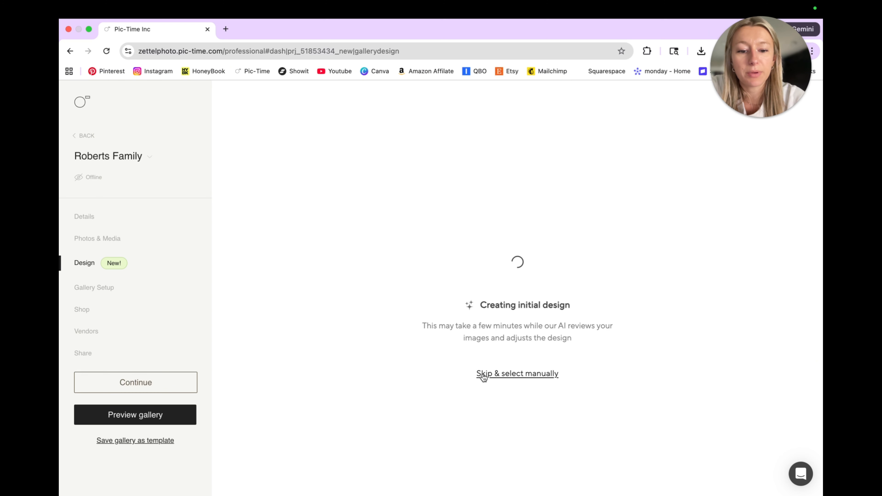
left_click(515, 376)
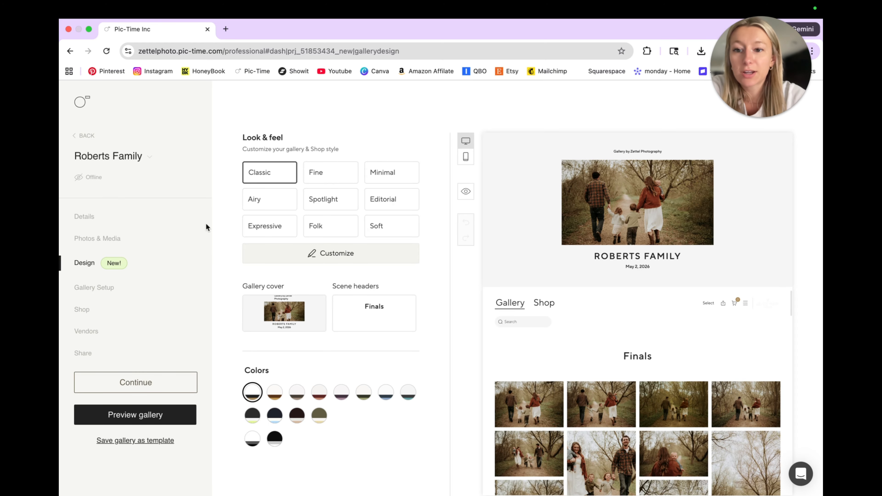
Try the Fine, Minimal, Airy, Spotlight, Editorial, Expressive, Folk and Soft looks on the gallery, and view Soft's style settings
mouse_move(333, 201)
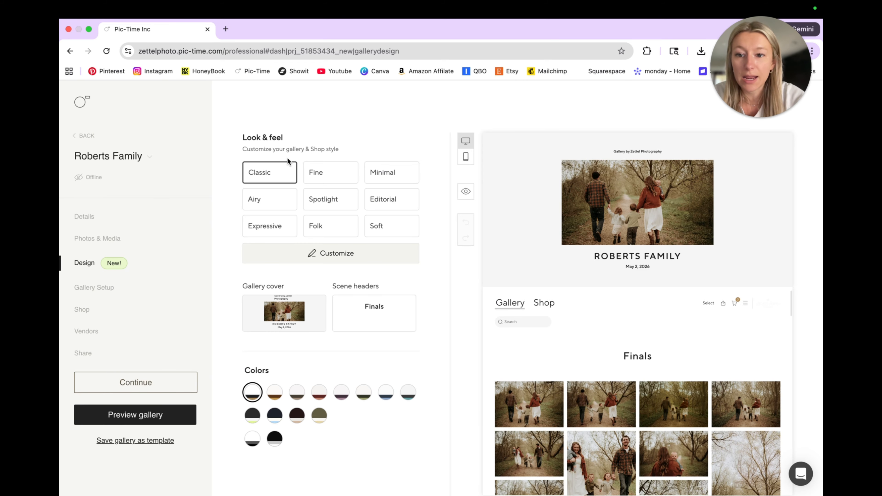
left_click(329, 179)
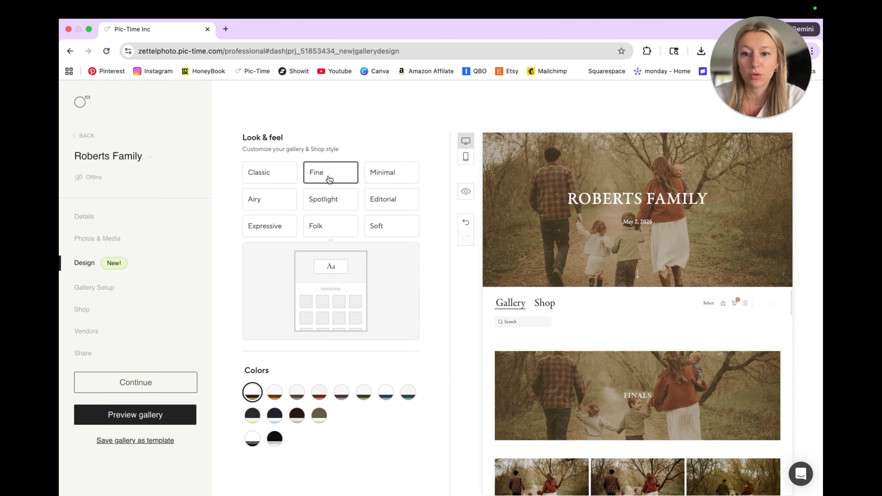
left_click(382, 169)
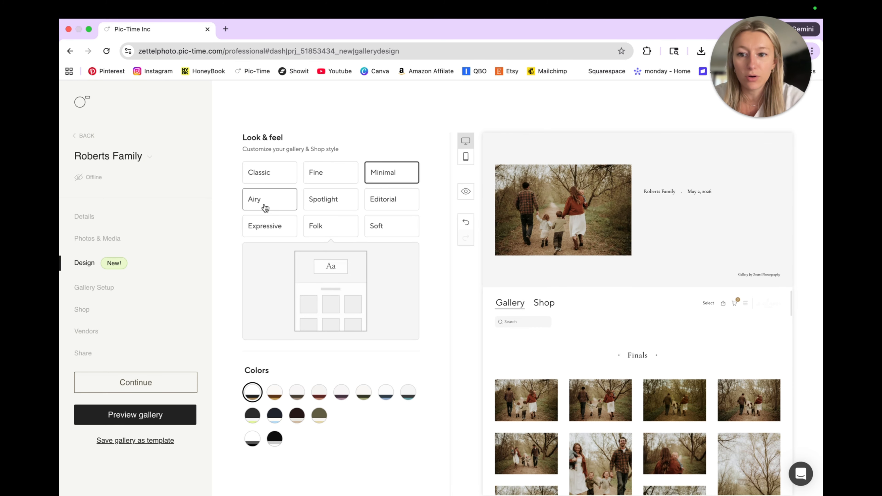
left_click(266, 207)
left_click(328, 200)
left_click(389, 199)
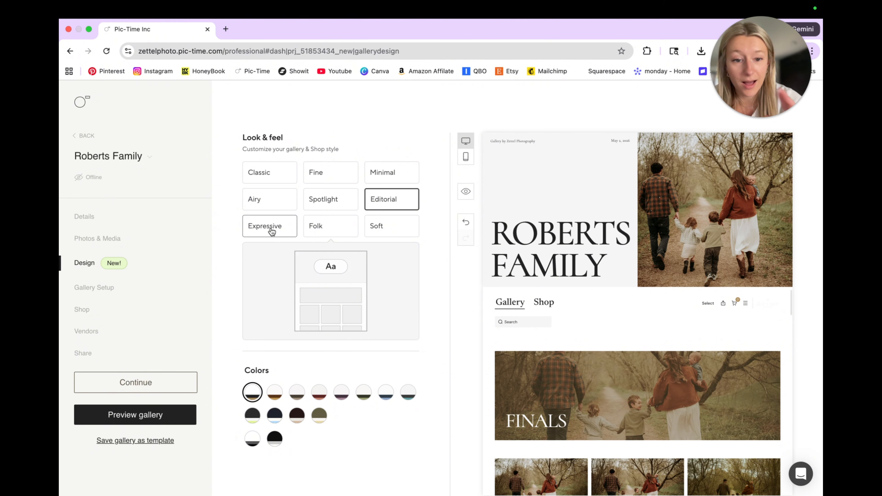
left_click(272, 231)
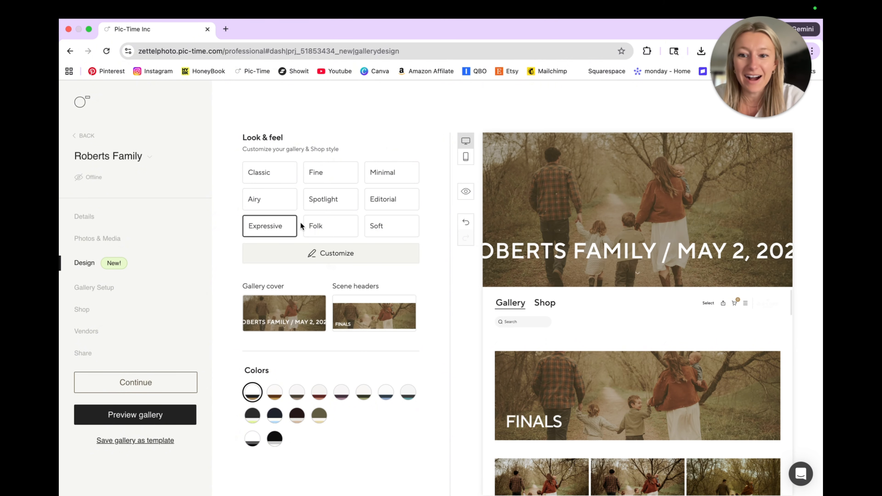
left_click(317, 227)
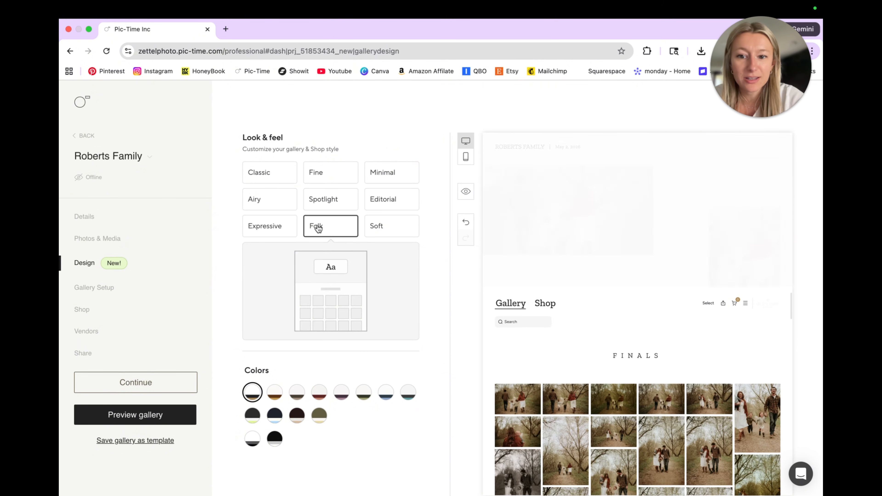
left_click(377, 229)
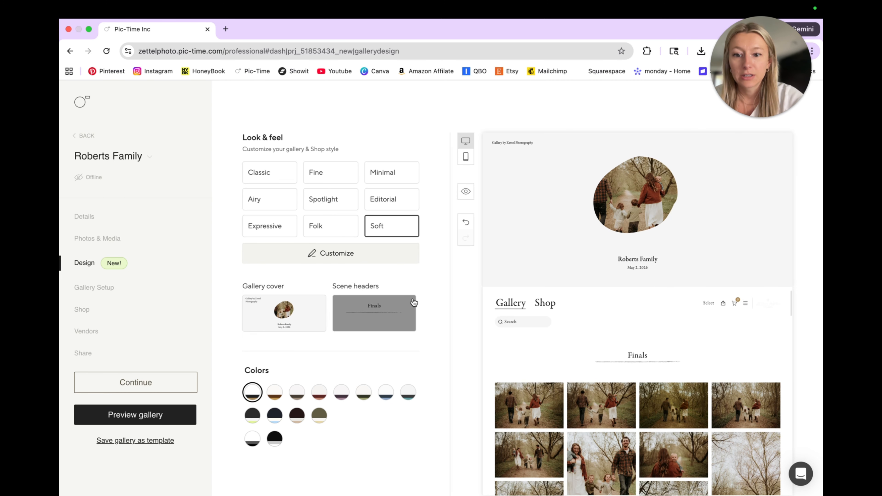
left_click(337, 253)
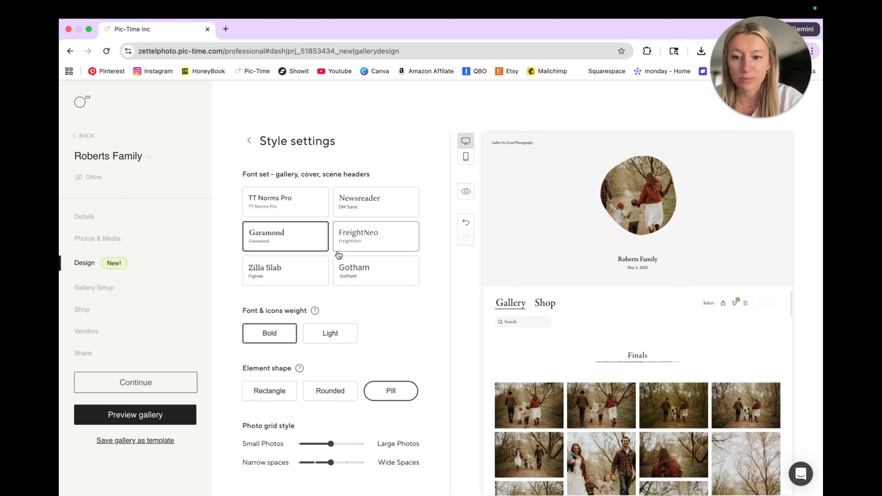
left_click(249, 140)
Apply the Editorial look, compare font sets such as Gotham, FreightNeo and TT Norms Pro in its style settings, and choose Newsreader
left_click(392, 197)
left_click(355, 253)
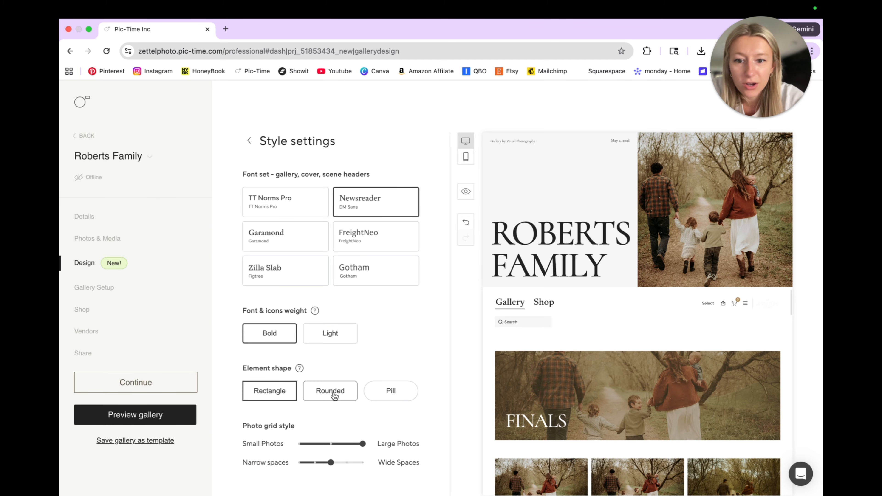
left_click(378, 270)
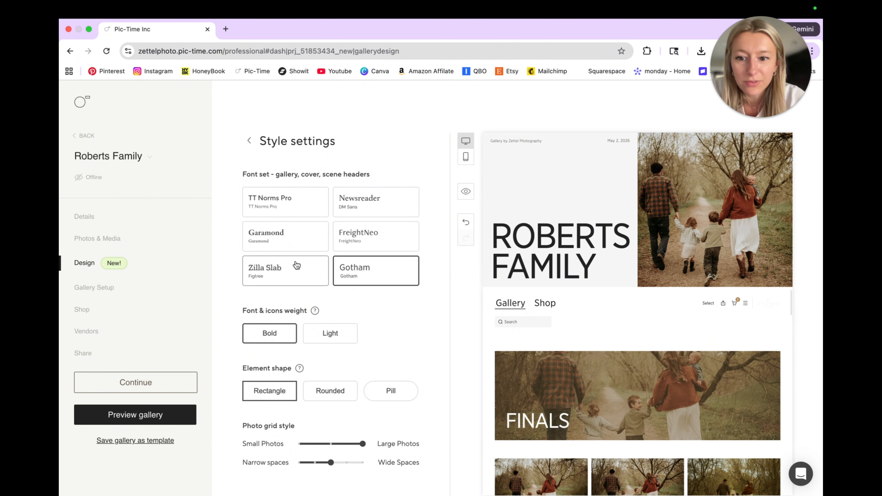
left_click(388, 247)
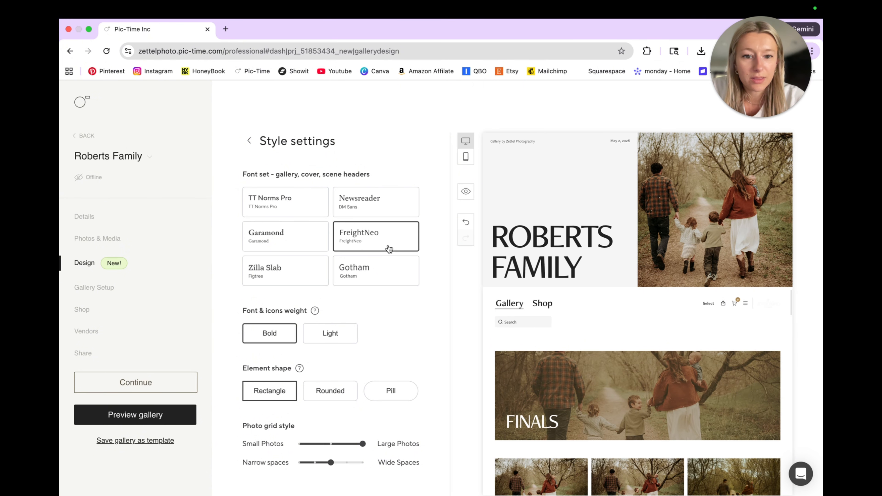
left_click(298, 237)
left_click(296, 205)
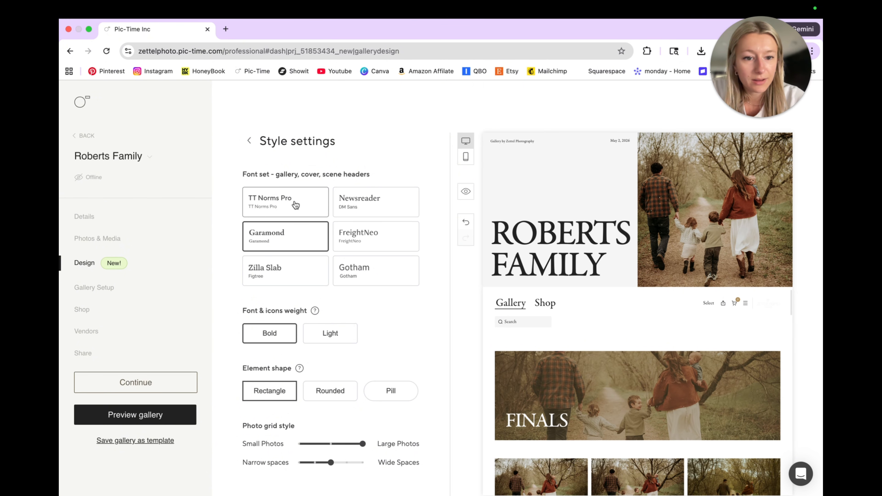
left_click(400, 203)
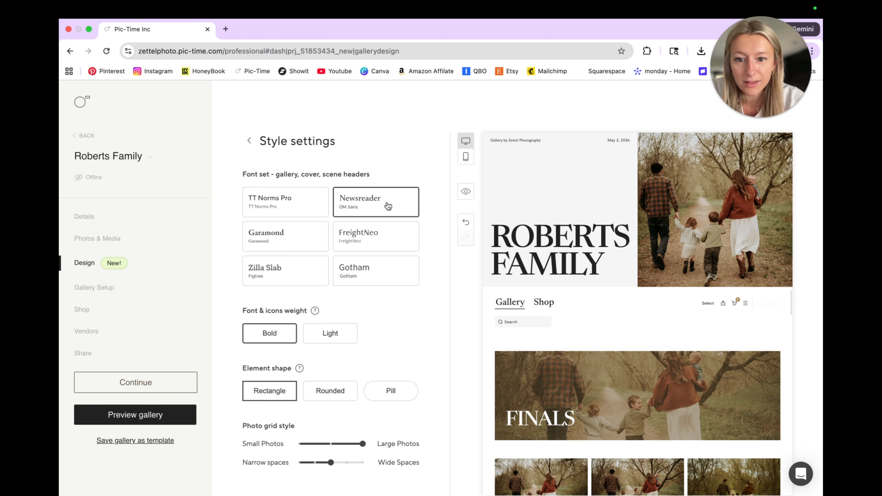
left_click(404, 264)
left_click(385, 200)
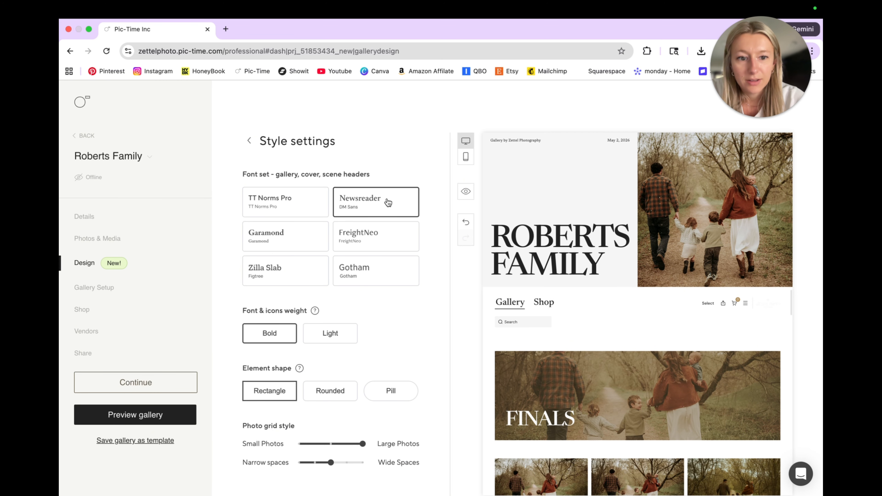
Compare the Bold and Light font and icon weights and set the weight to Light
left_click(329, 342)
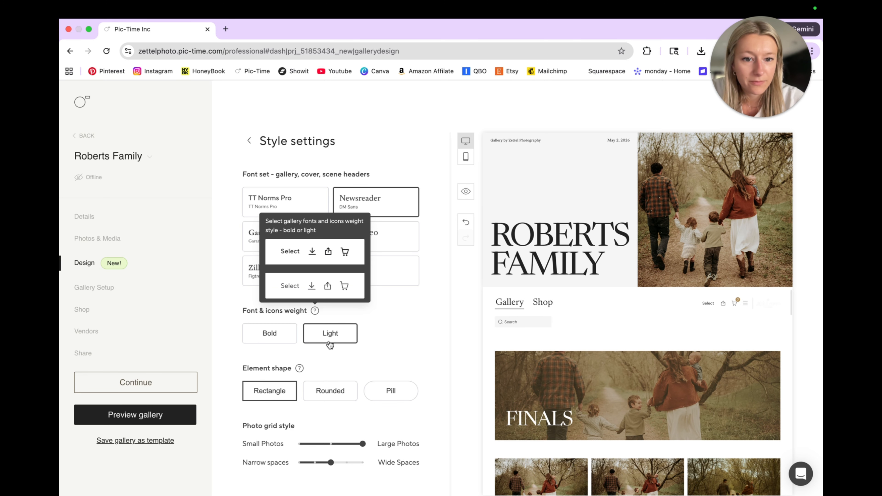
left_click(293, 337)
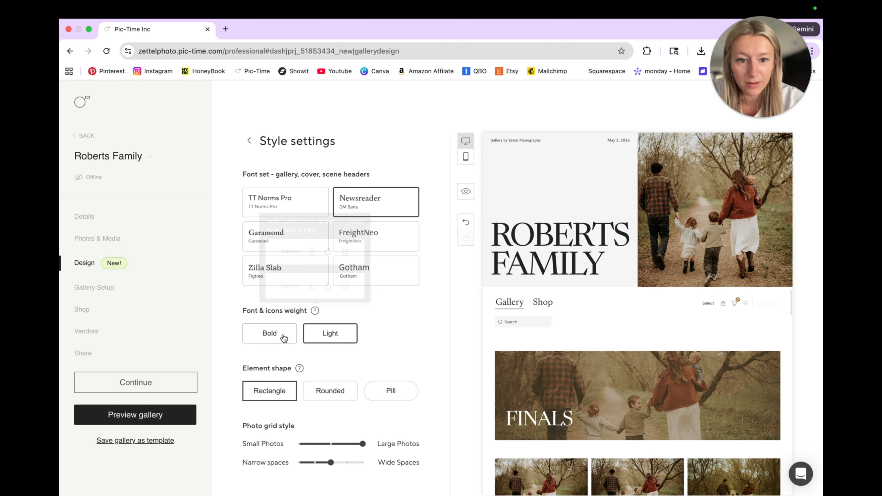
left_click(329, 339)
mouse_move(314, 312)
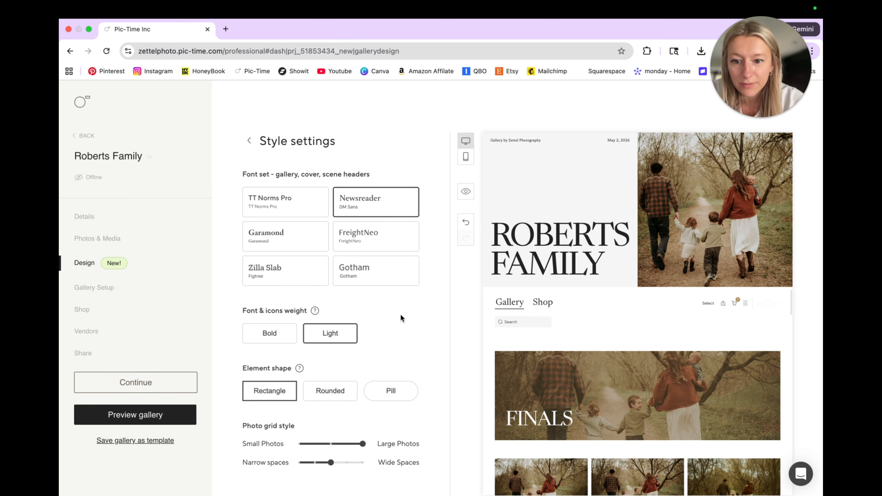
Compare the Rounded and Pill element shapes and set the element shape to Pill
left_click(318, 392)
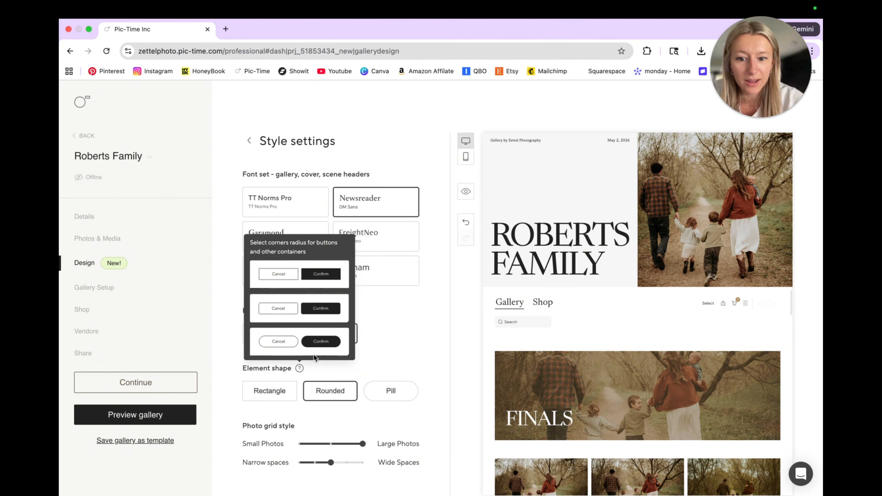
left_click(391, 392)
left_click(336, 390)
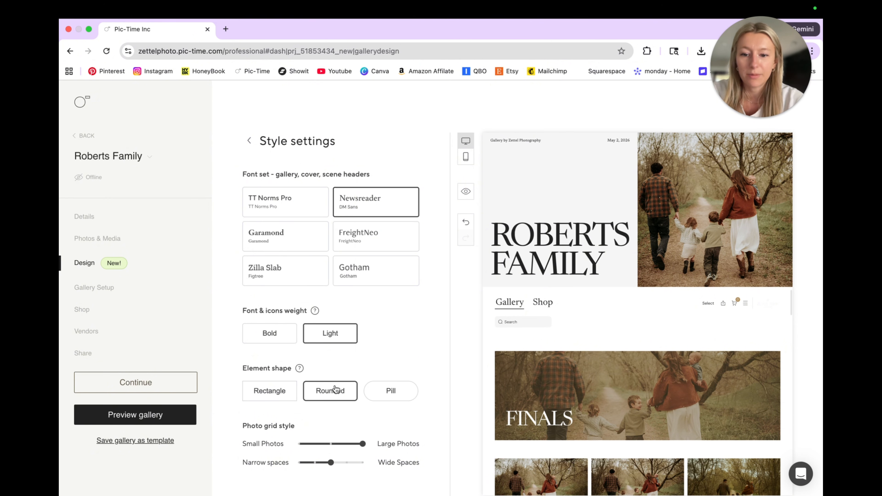
left_click(392, 392)
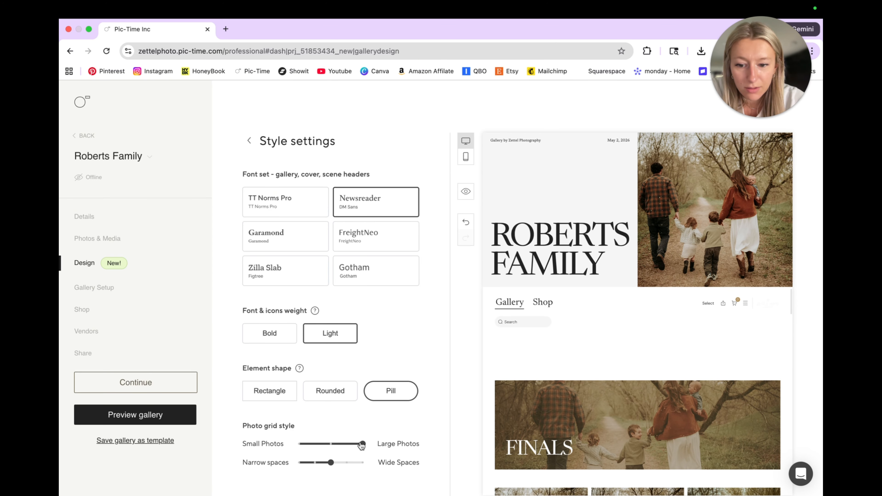
Narrow the photo grid spacing by one notch, compare the small, medium and large photo sizes, and set the size to medium
mouse_move(362, 445)
left_mouse_down()
mouse_move(335, 443)
mouse_move(368, 445)
left_mouse_up()
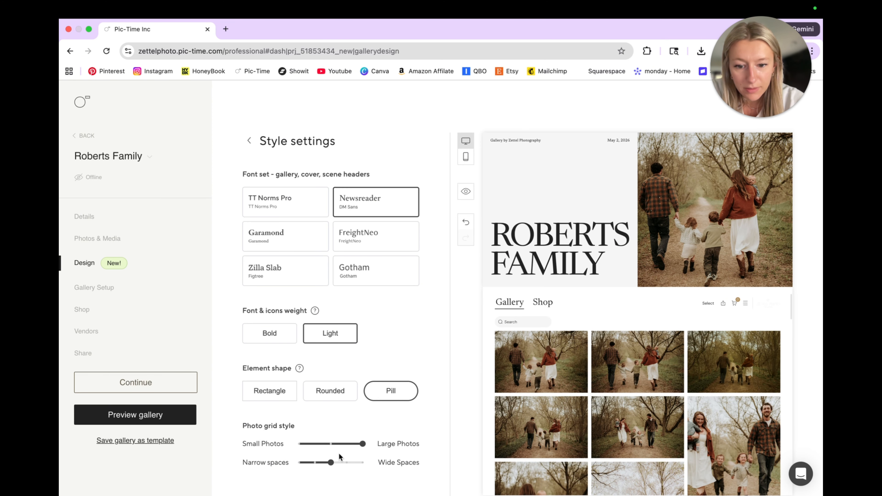
left_click_drag(330, 462, 315, 462)
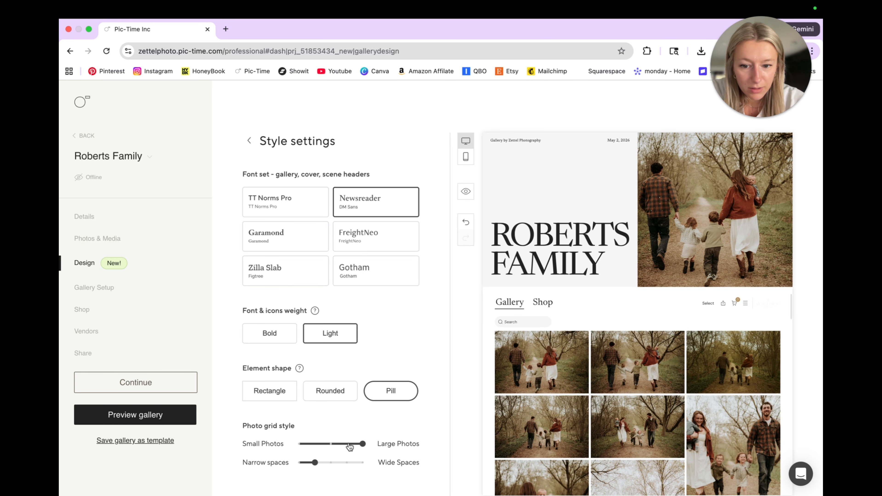
left_click(330, 444)
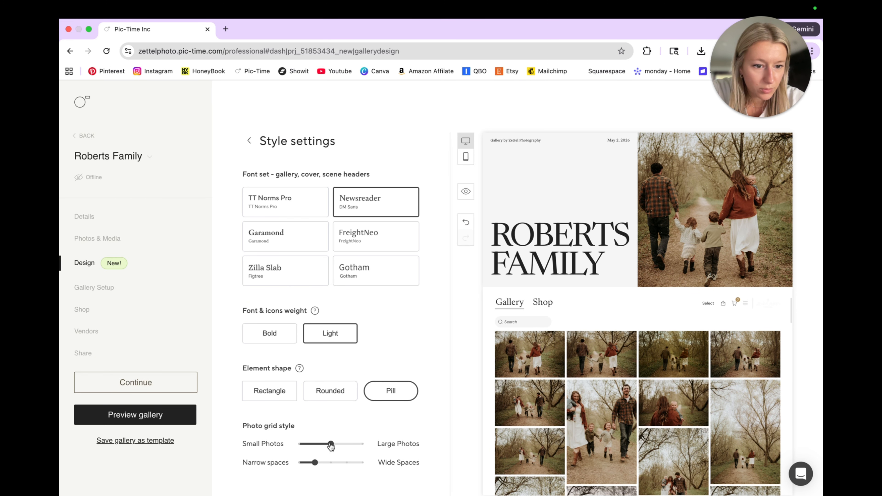
left_click_drag(330, 444, 298, 444)
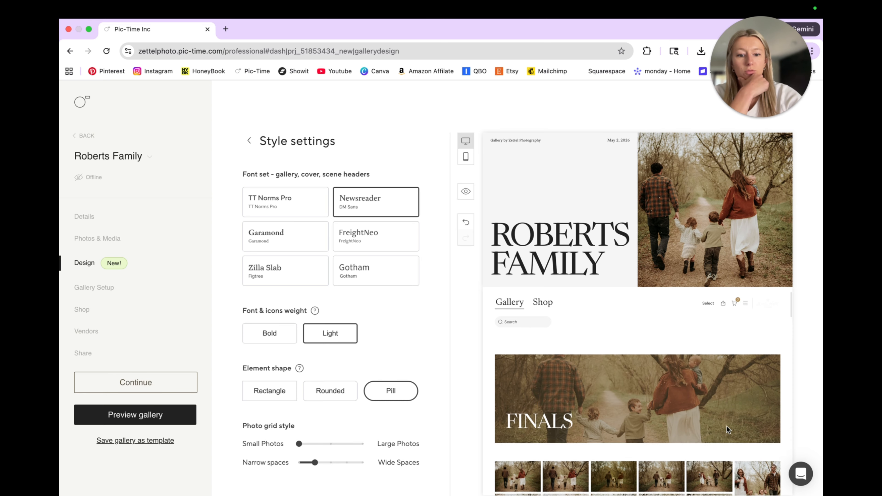
scroll(728, 430, "down", 3)
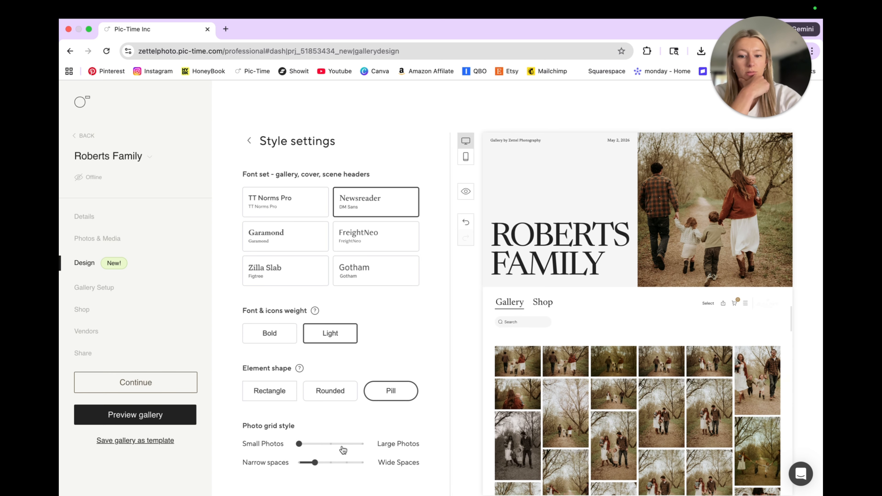
left_click(342, 447)
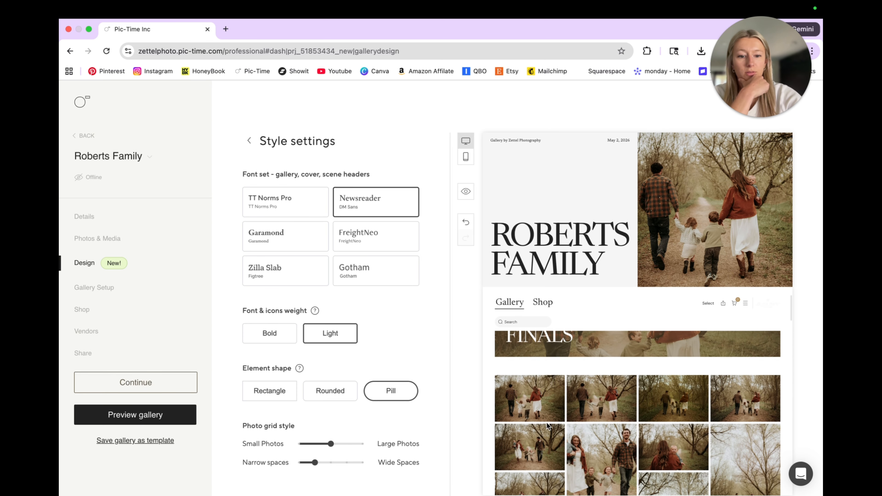
scroll(547, 426, "down", 3)
left_click_drag(343, 444, 389, 446)
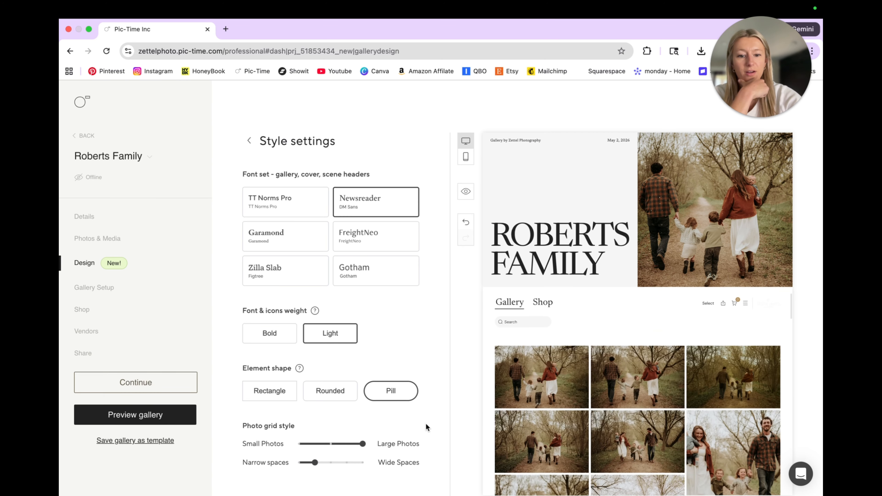
left_click(333, 447)
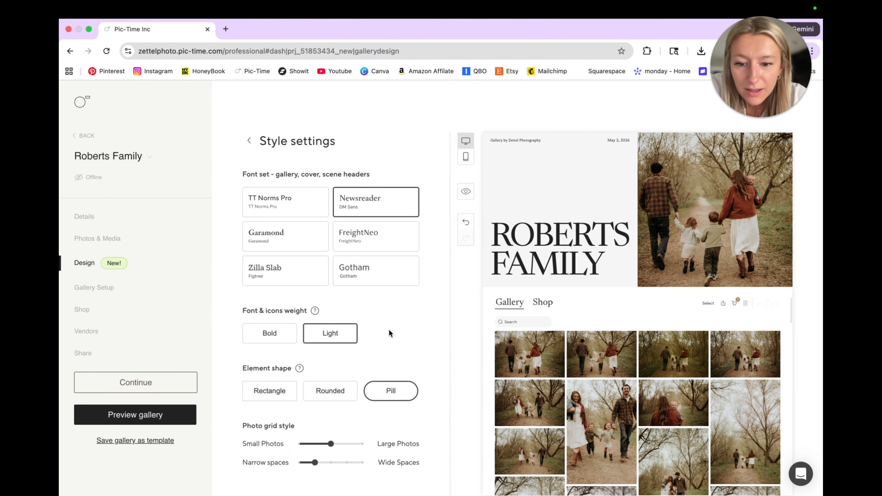
Leave the style settings, open the scene header designs, and apply the full-width photo header with a large centered title
left_click(249, 141)
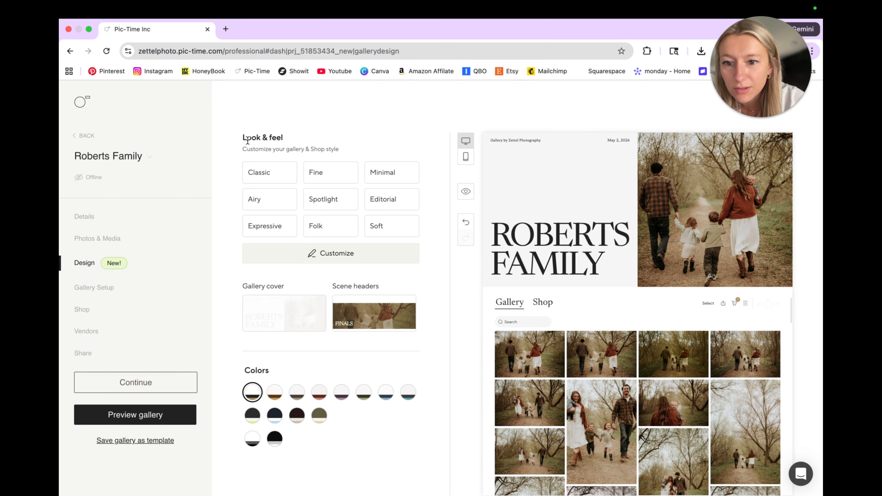
left_click(346, 316)
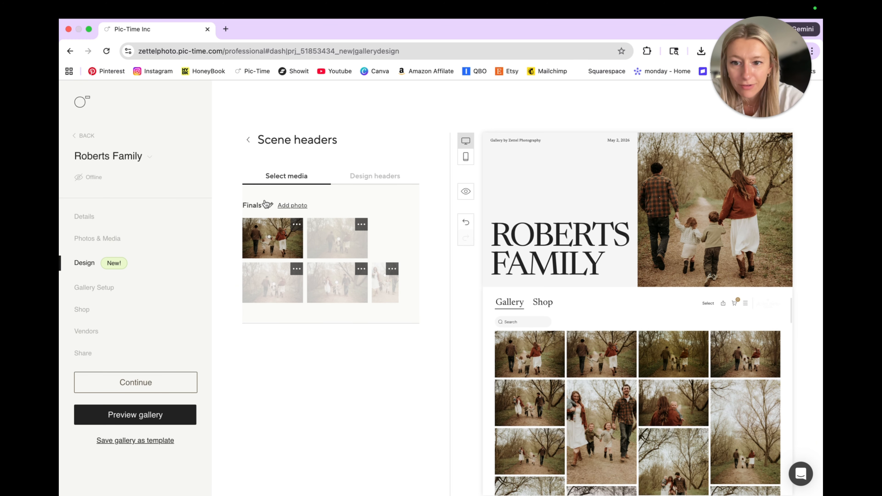
left_click(363, 177)
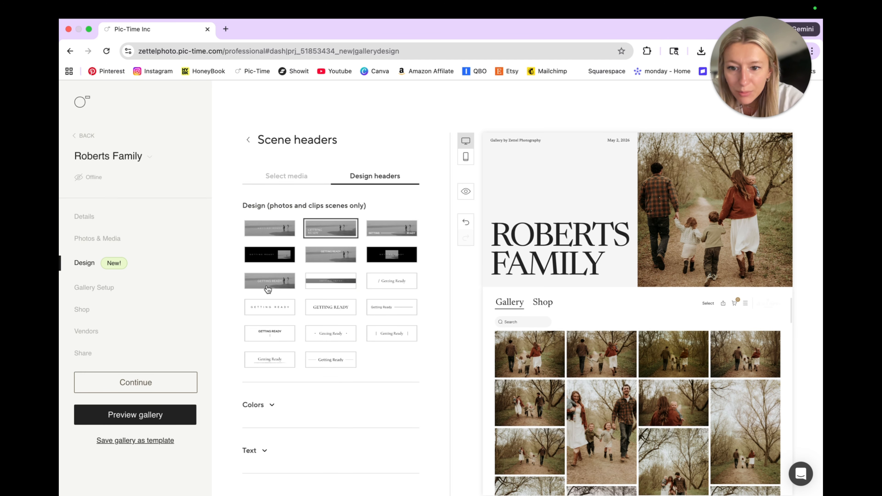
left_click(269, 286)
scroll(619, 364, "down", 2)
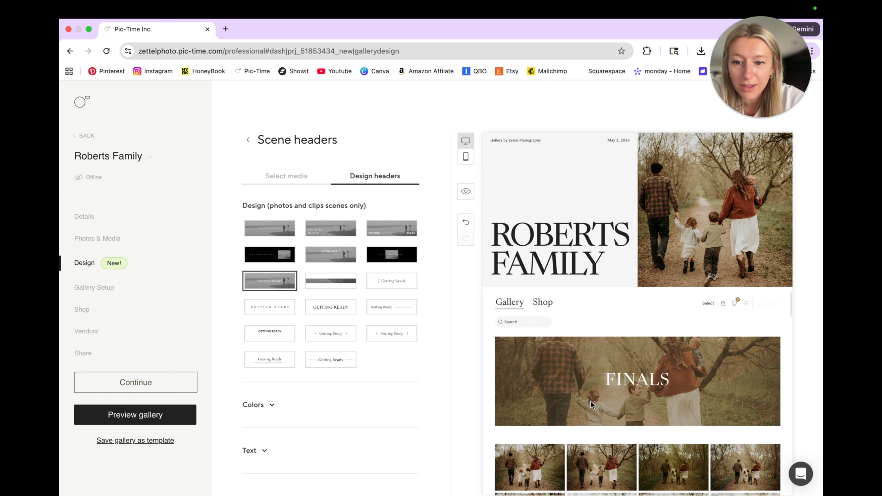
Compare photo header designs with small centered, upper centered and inset-photo titles against the large centered title design
left_click(260, 228)
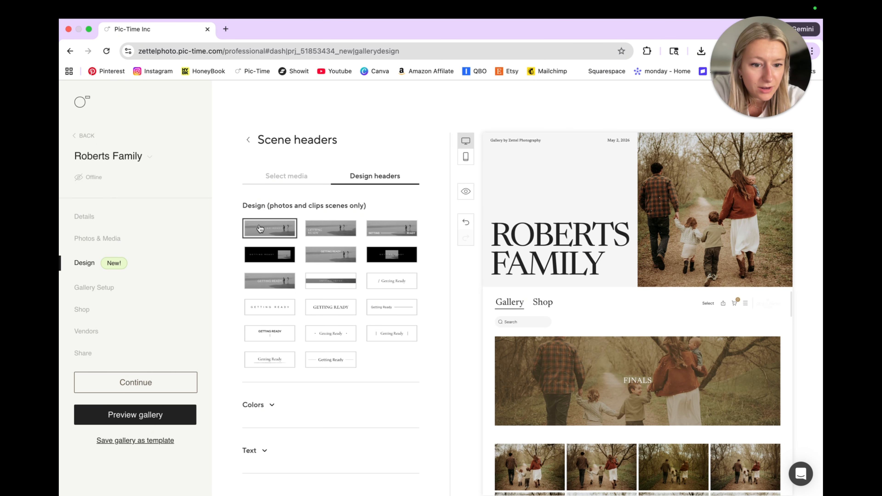
left_click(329, 229)
left_click(343, 257)
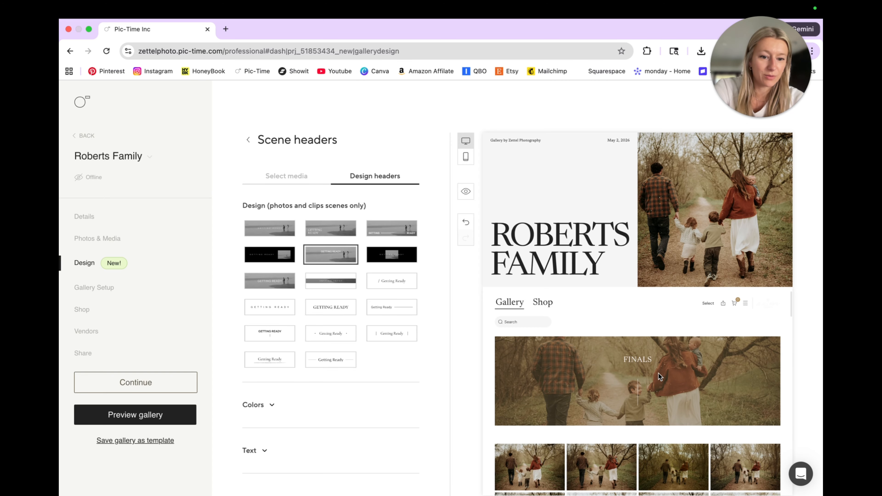
left_click(378, 261)
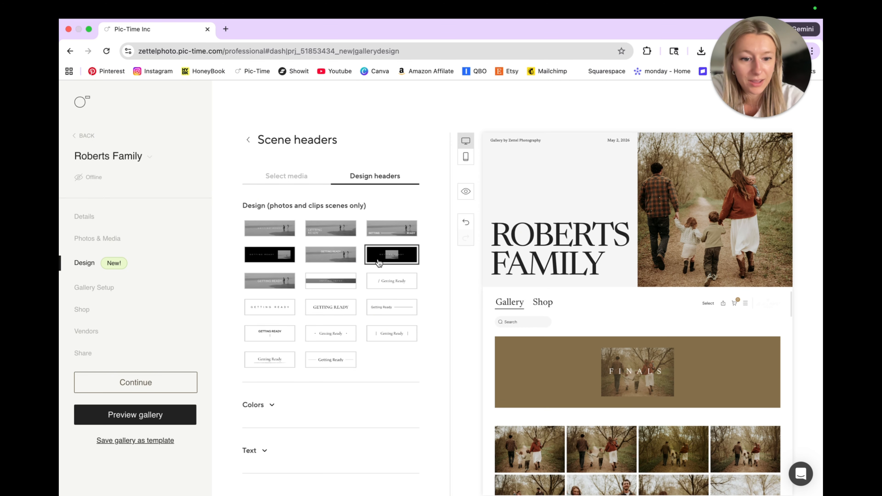
left_click(284, 290)
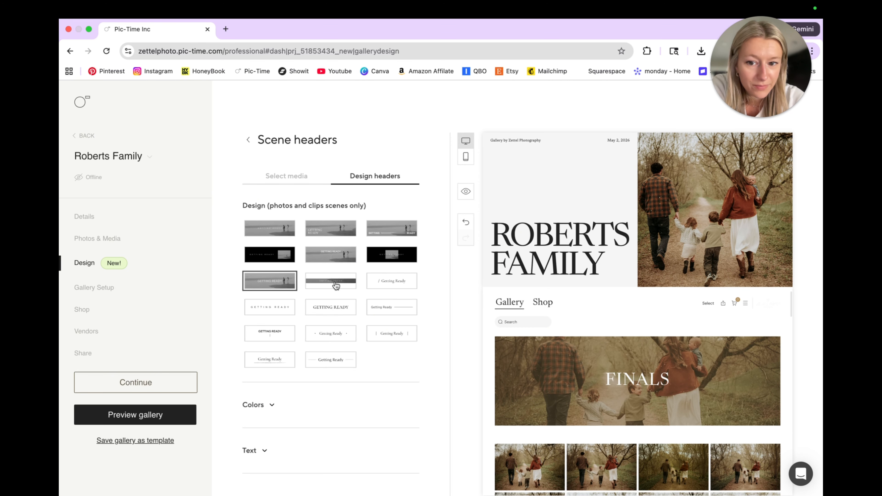
Try the photo strip header and the text-only header designs, including slash, wide-spaced, side-line, vertical-bar and underlined titles
left_click(336, 285)
left_click(397, 280)
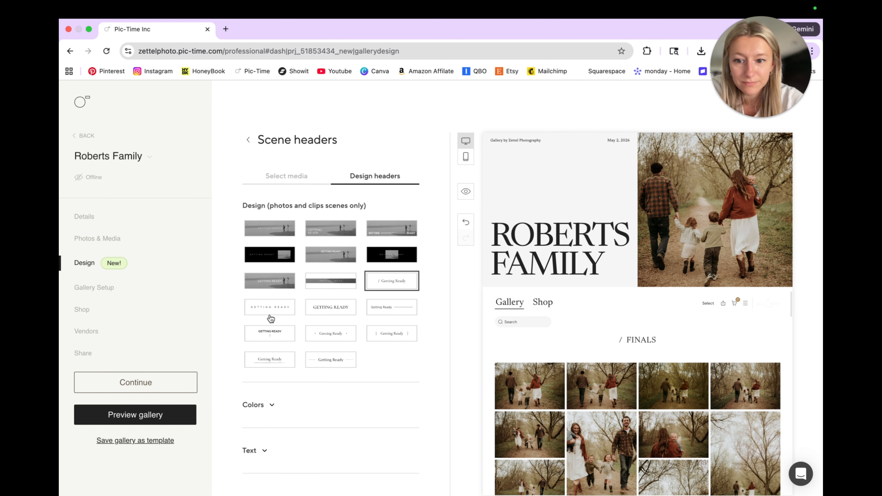
left_click(269, 312)
left_click(314, 313)
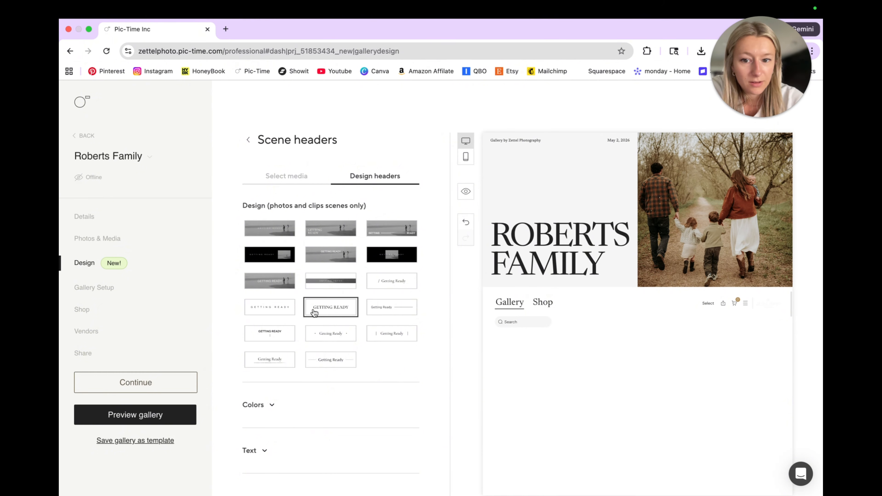
left_click(282, 311)
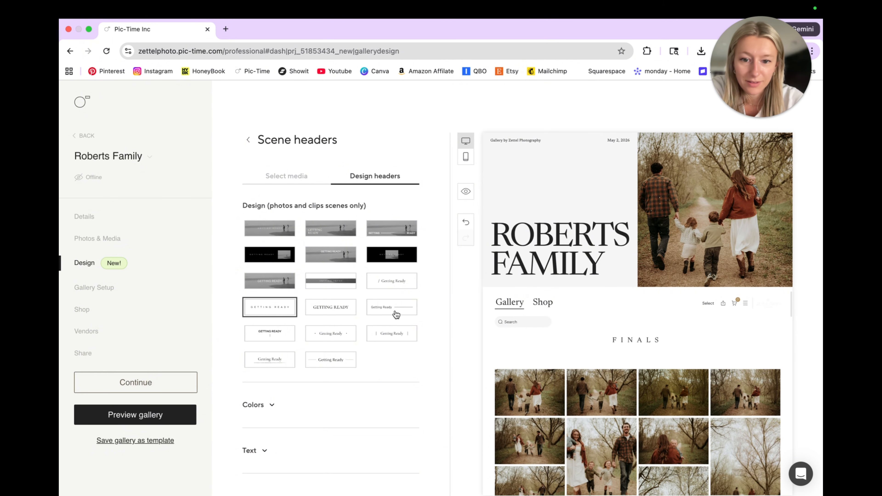
left_click(397, 312)
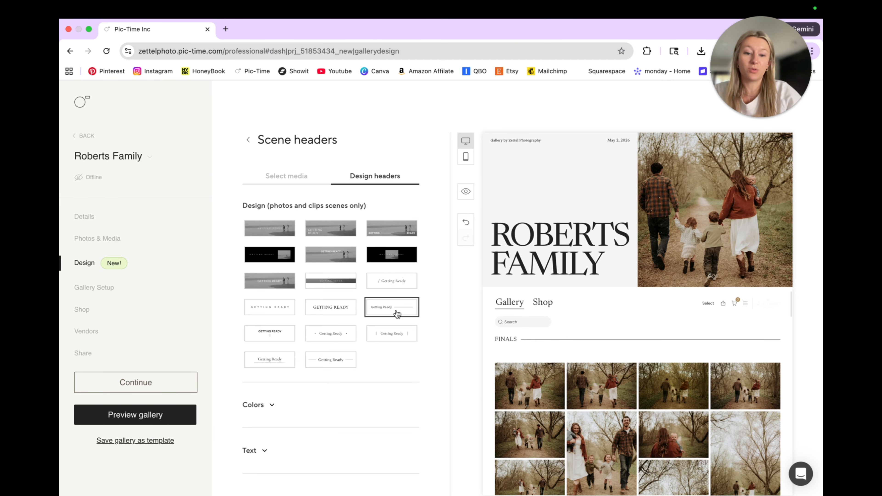
left_click(386, 334)
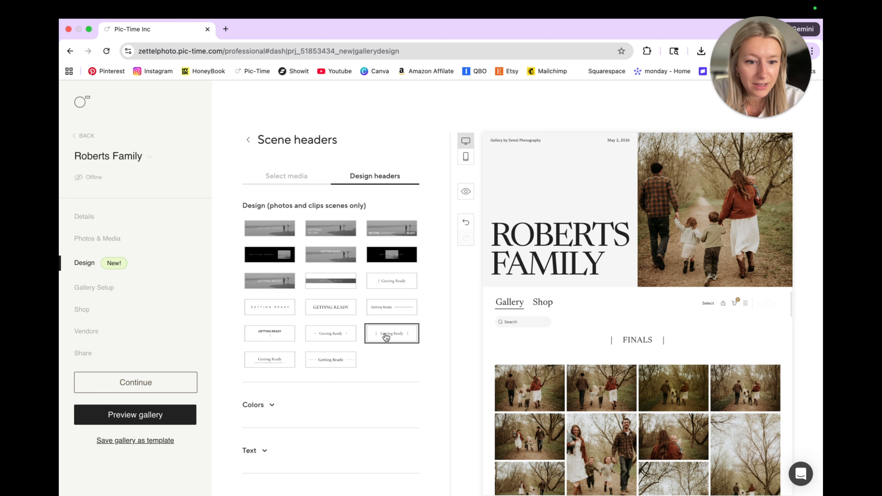
left_click(321, 365)
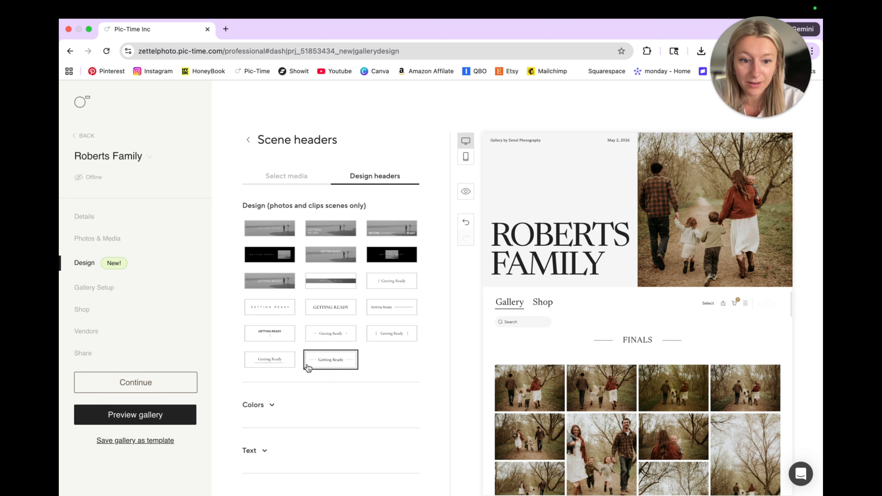
left_click(268, 362)
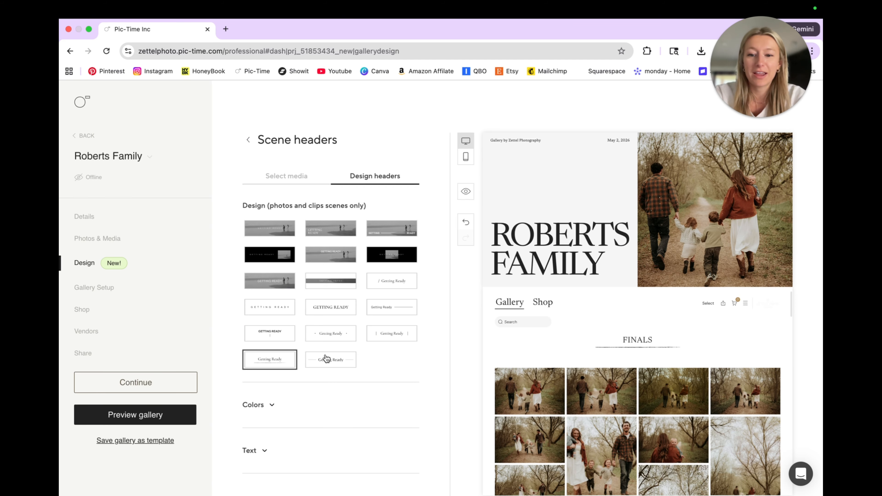
Compare the photo header designs once more, including the side-photo layout, and choose the full-width photo with large centered title
left_click(392, 255)
left_click(331, 255)
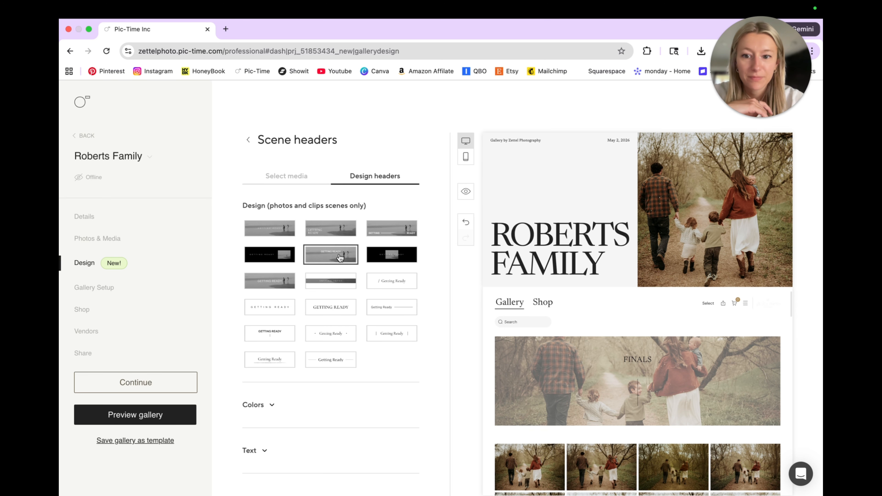
left_click(274, 260)
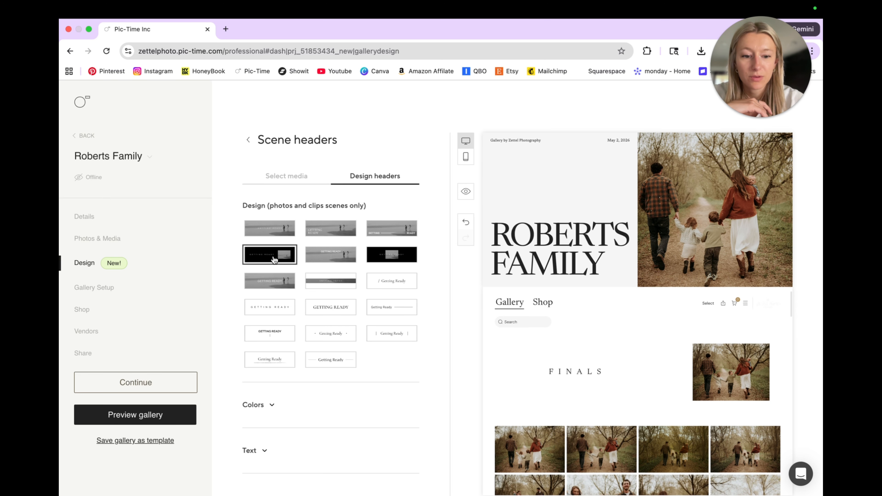
left_click(280, 235)
left_click(324, 235)
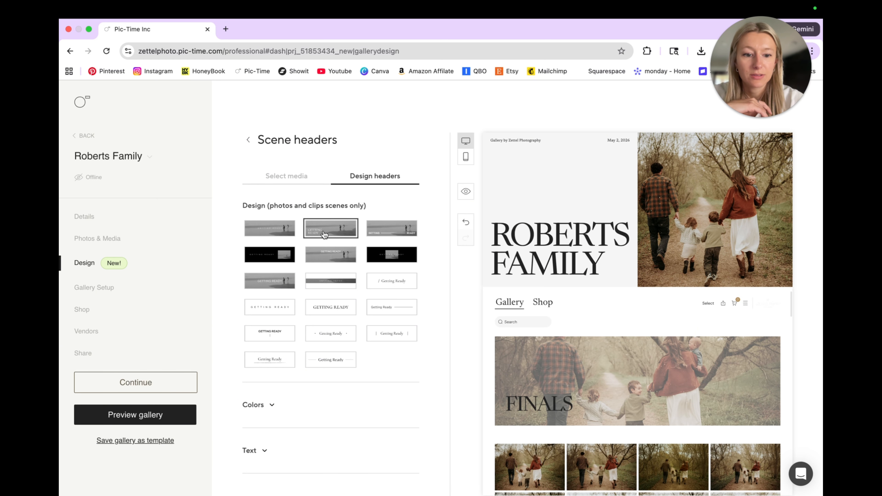
left_click(270, 280)
Set the scene header colors to Auto-select from photo
left_click(259, 405)
scroll(313, 417, "down", 1)
left_click(328, 412)
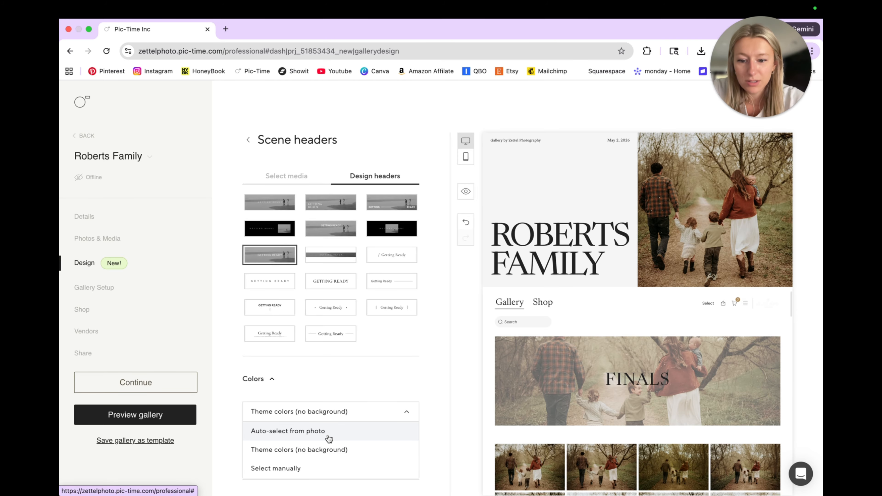
left_click(329, 439)
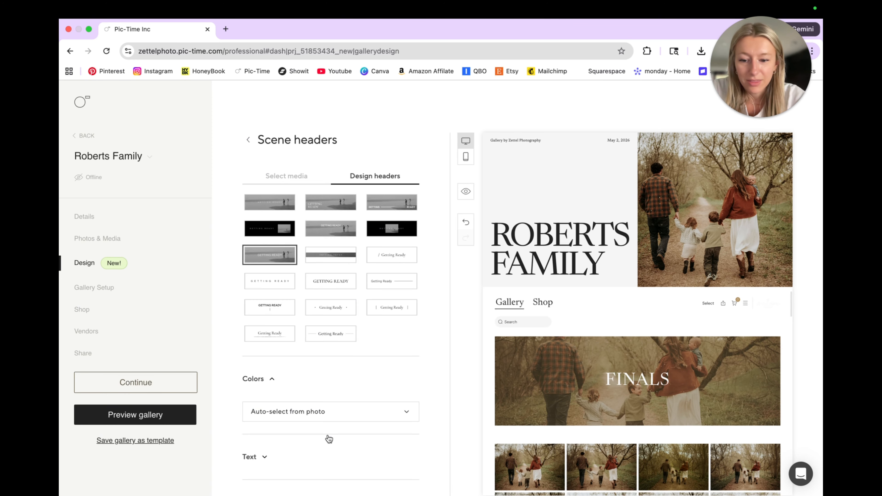
Compare Theme colors (no background) and manually selected #ffffff header text, and return the header colors to Auto-select from photo
left_click(327, 420)
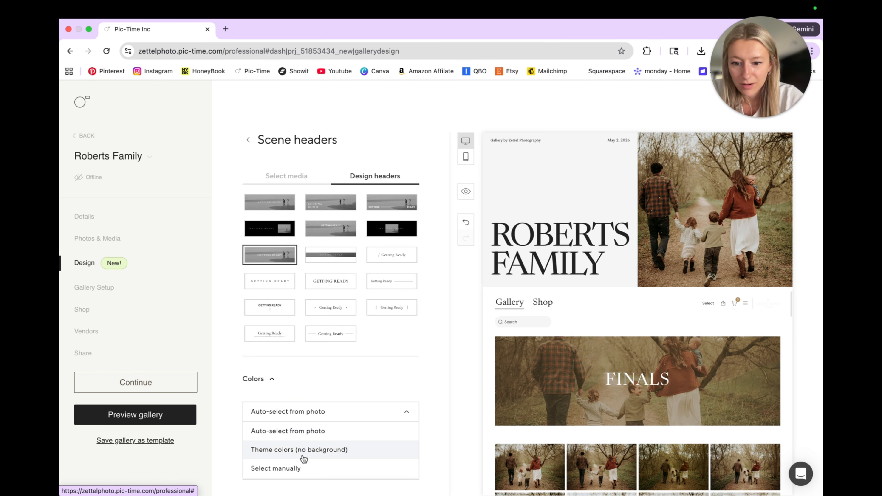
left_click(305, 450)
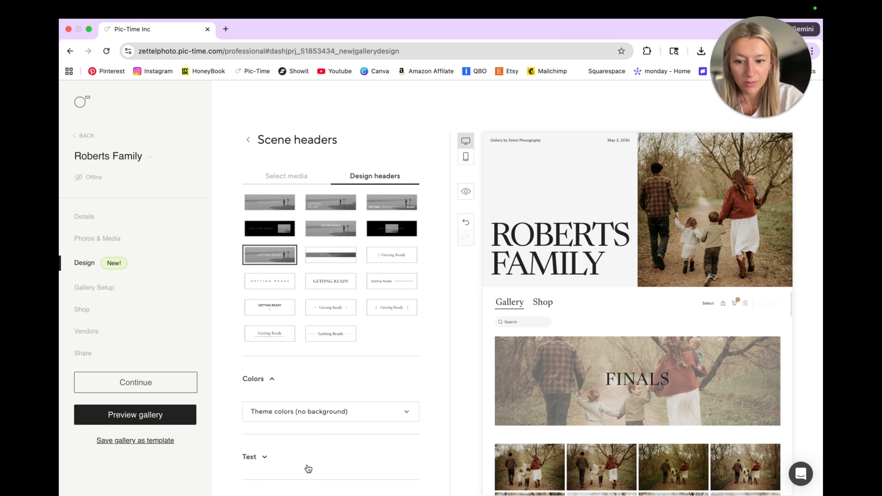
left_click(301, 421)
left_click(296, 467)
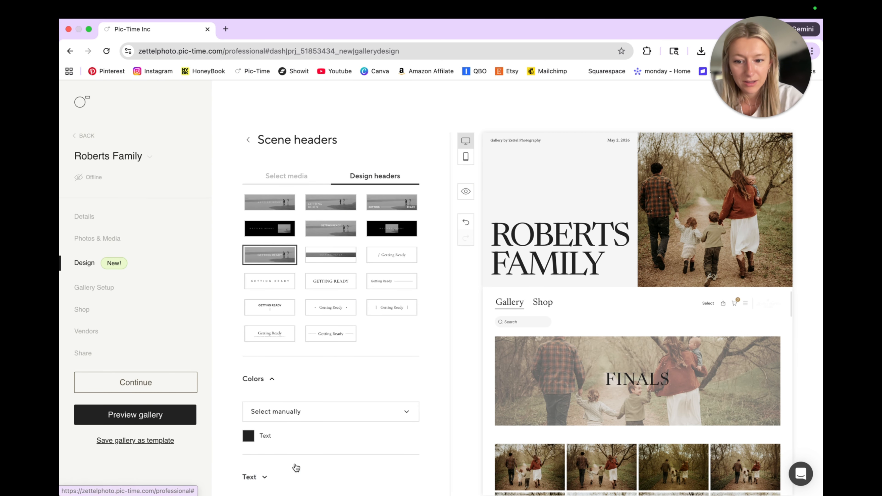
left_click(248, 435)
left_click(322, 450)
left_click(280, 261)
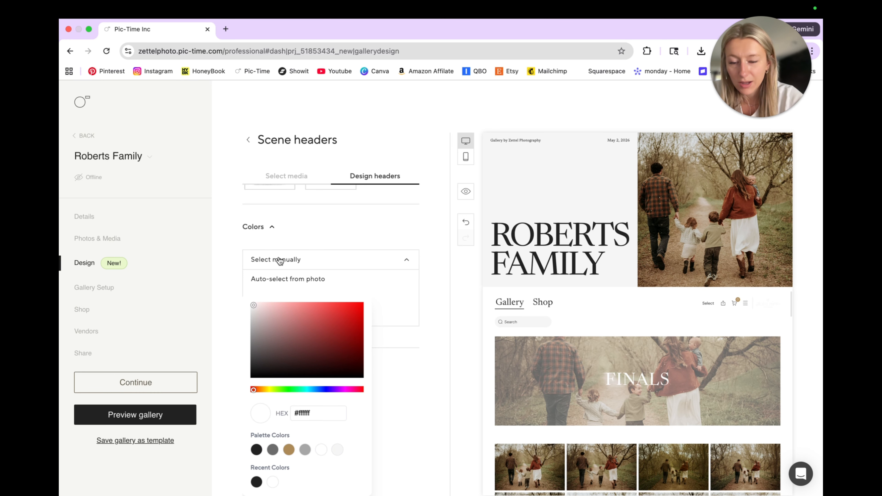
left_click(276, 279)
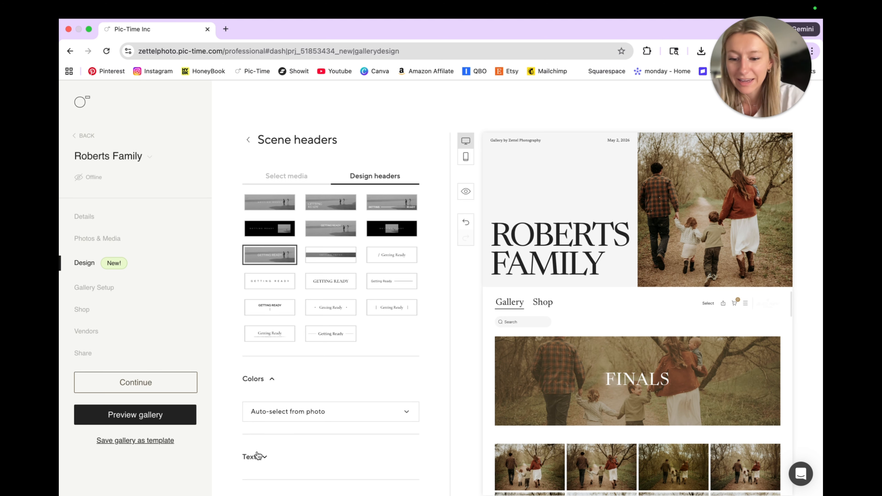
Set the scene header text to Use design set text style and collapse the header color options
left_click(248, 456)
scroll(266, 413, "down", 5)
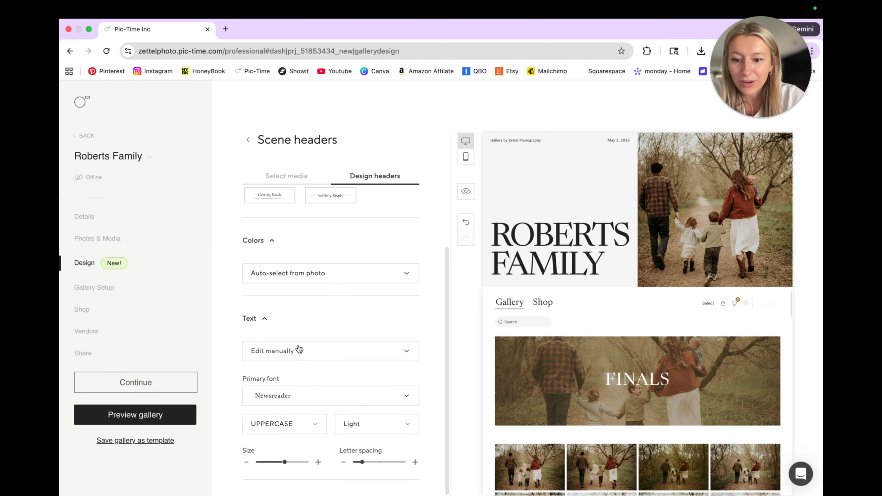
left_click(299, 355)
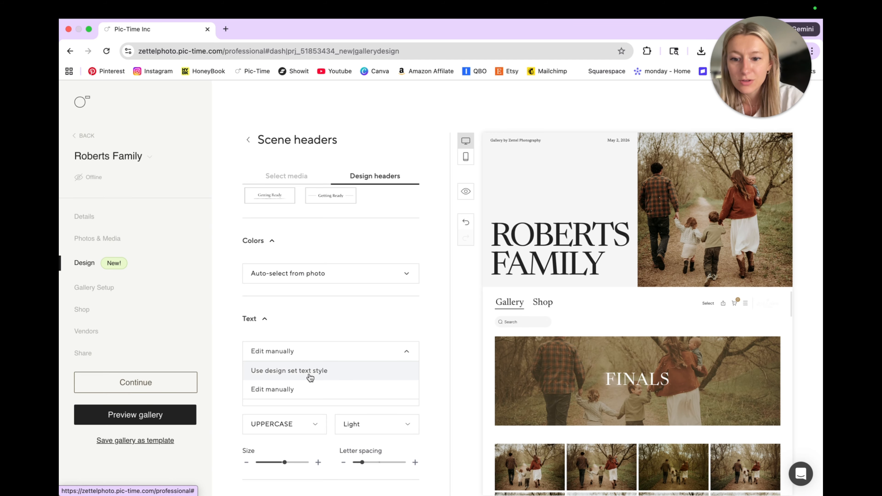
left_click(335, 378)
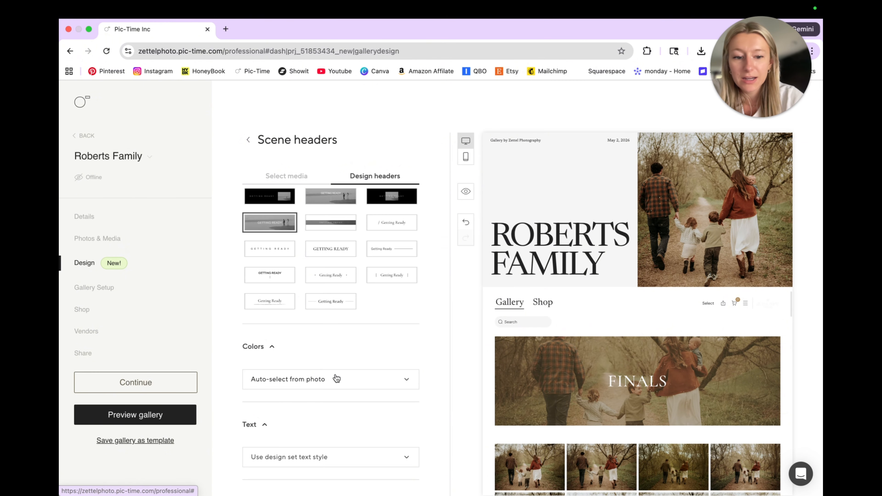
left_click(336, 378)
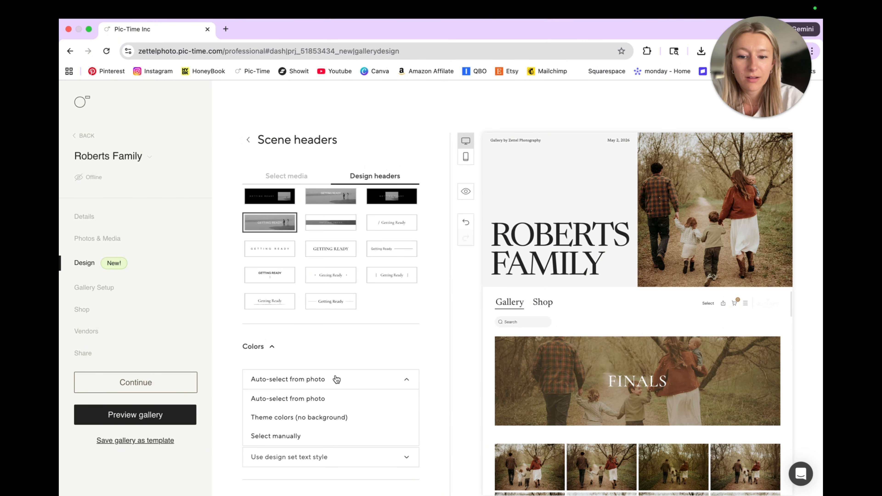
left_click(356, 347)
Switch the scene header text style to Edit manually and show its font, case, weight, size and spacing settings
left_click(325, 458)
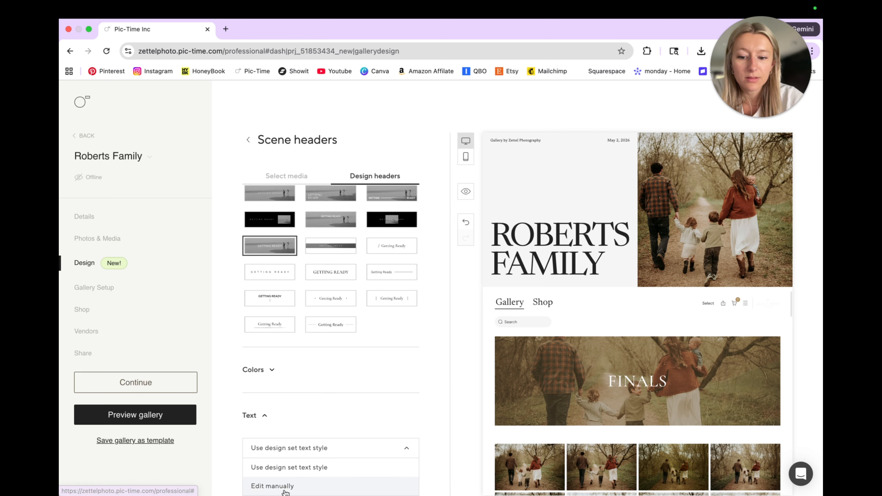
left_click(284, 486)
scroll(284, 490, "down", 3)
scroll(322, 378, "down", 1)
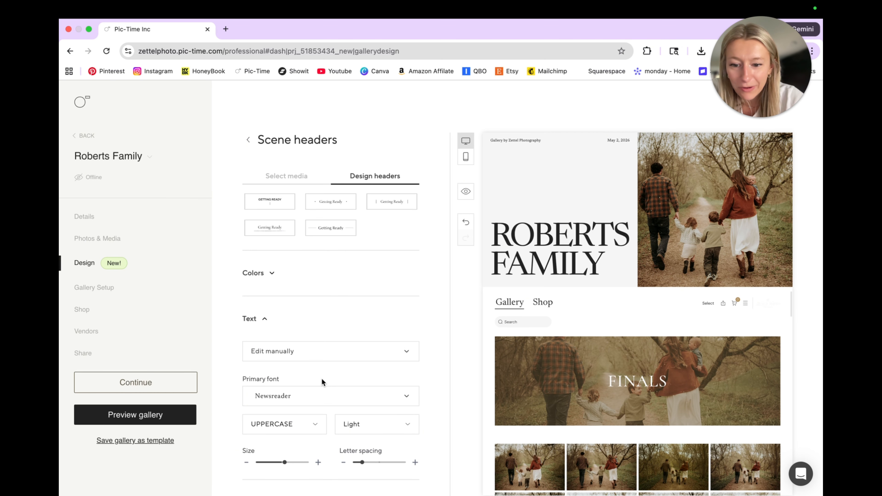
Examine the primary font and letter case choices for the scene header text, keeping Newsreader and UPPERCASE
left_click(314, 403)
left_click(314, 403)
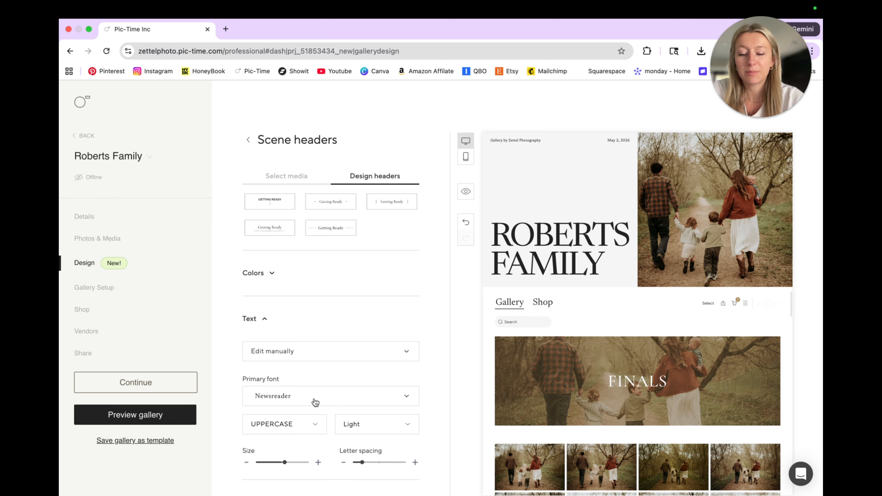
left_click(315, 403)
left_click(315, 402)
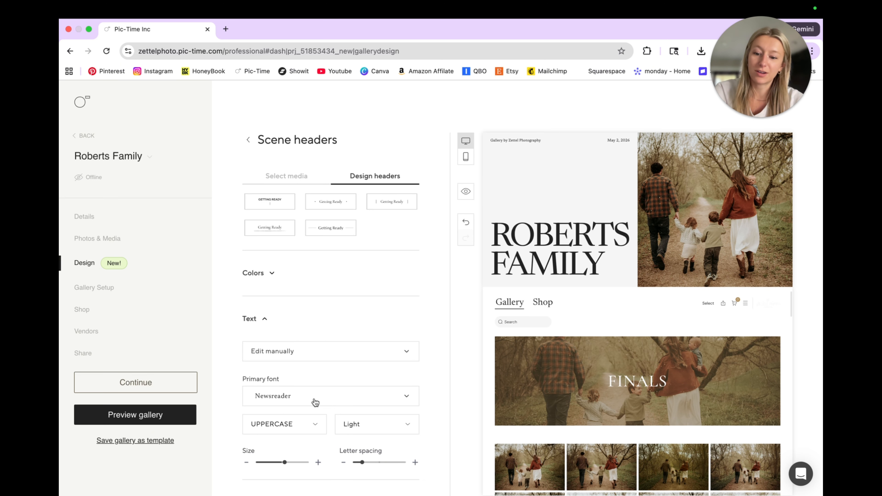
left_click(308, 429)
scroll(308, 429, "down", 2)
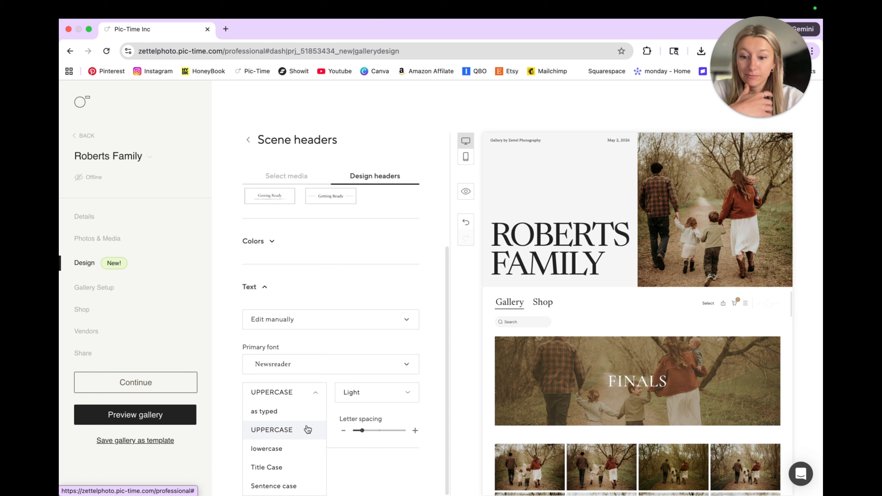
left_click(308, 401)
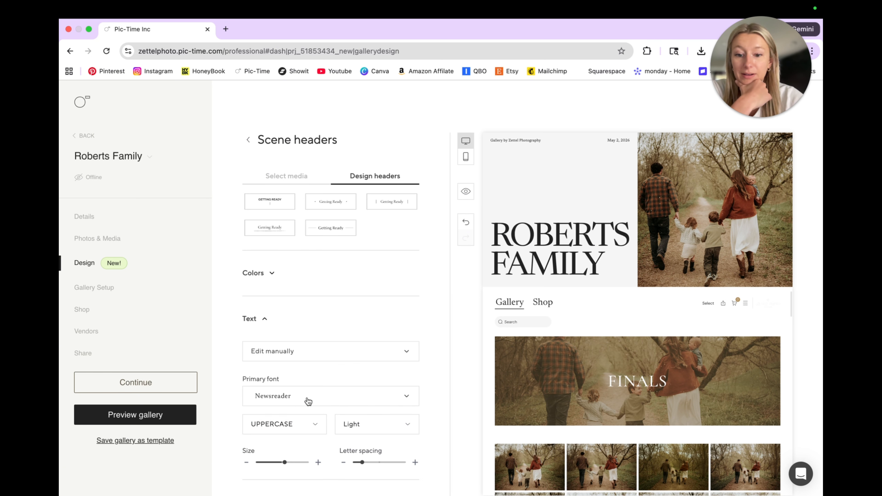
Reduce the scene header text size slightly and choose the second Finals photo as the scene header media
mouse_move(284, 463)
left_mouse_down()
mouse_move(262, 463)
mouse_move(292, 462)
mouse_move(275, 465)
left_mouse_up()
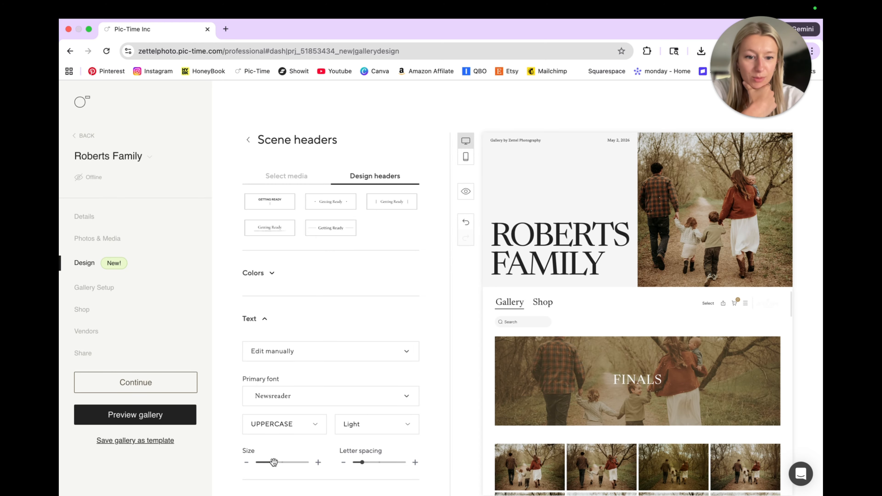
scroll(330, 285, "up", 4)
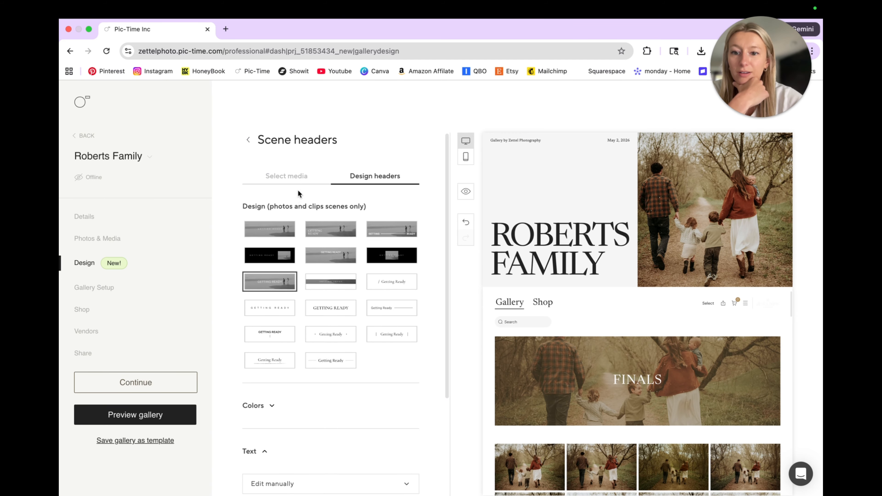
left_click(283, 174)
left_click(292, 204)
left_click(215, 363)
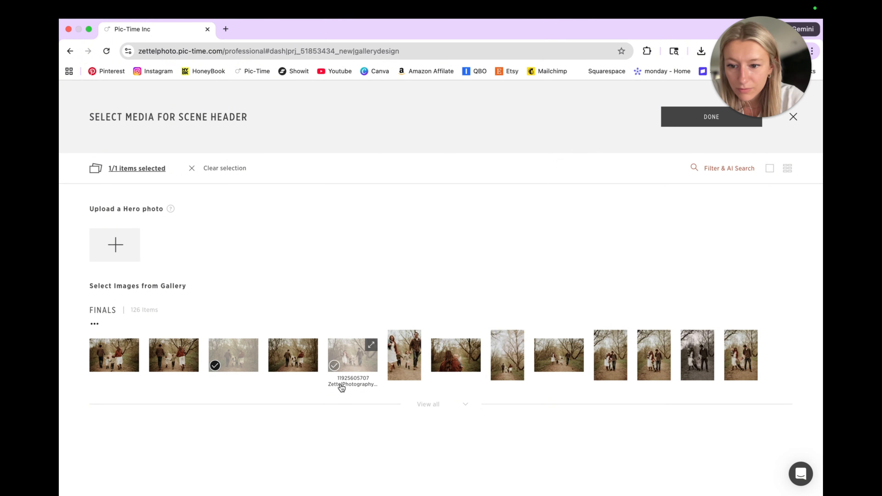
left_click(156, 365)
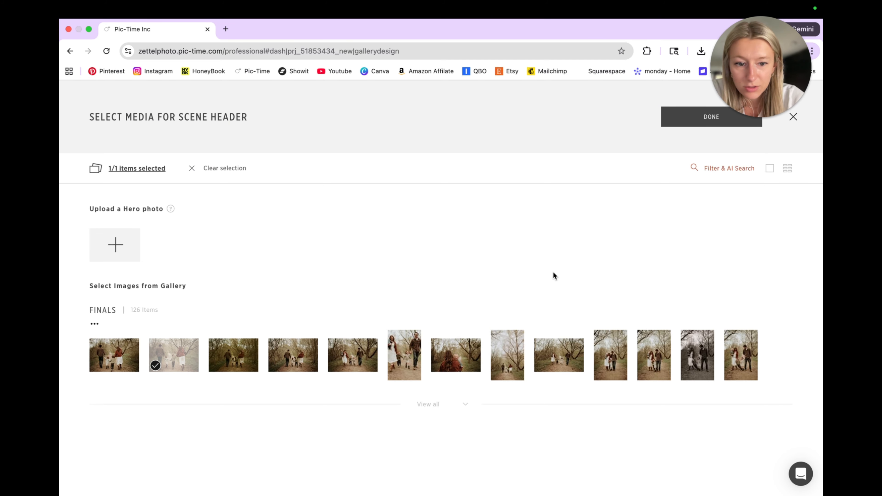
left_click(662, 119)
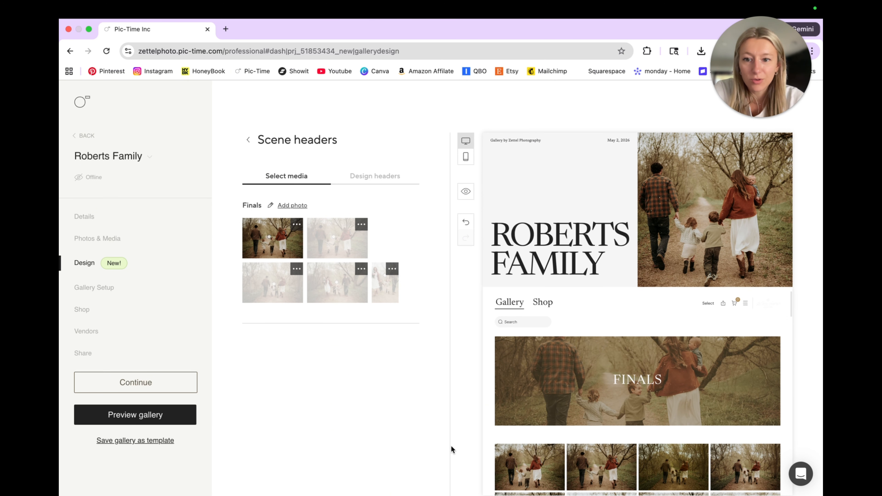
left_click(248, 140)
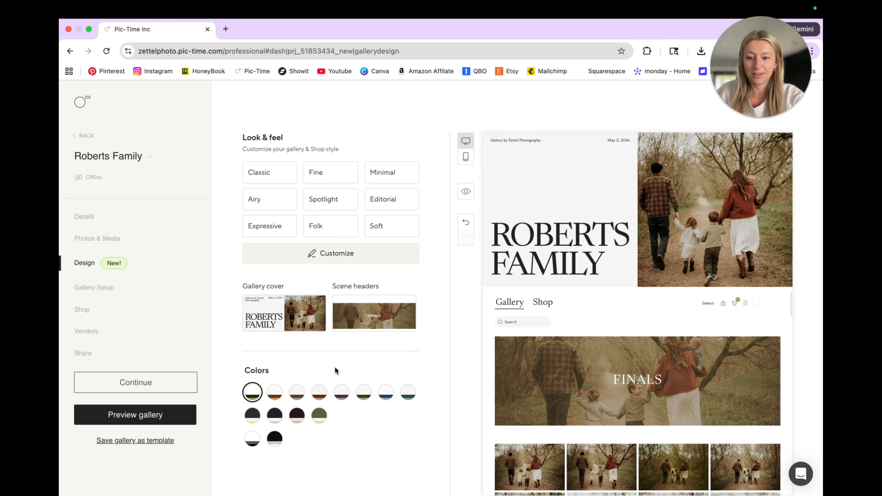
Compare the light gallery color palettes and apply the second one, cream with brown text
left_click(274, 393)
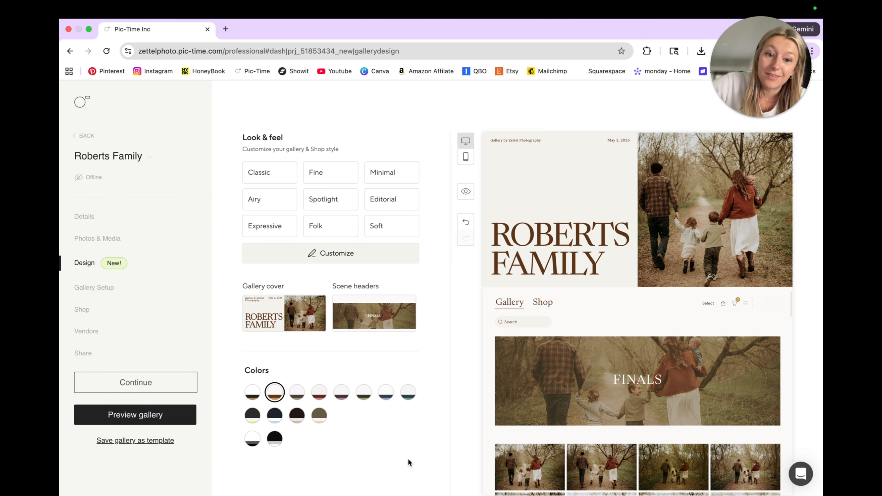
left_click(297, 393)
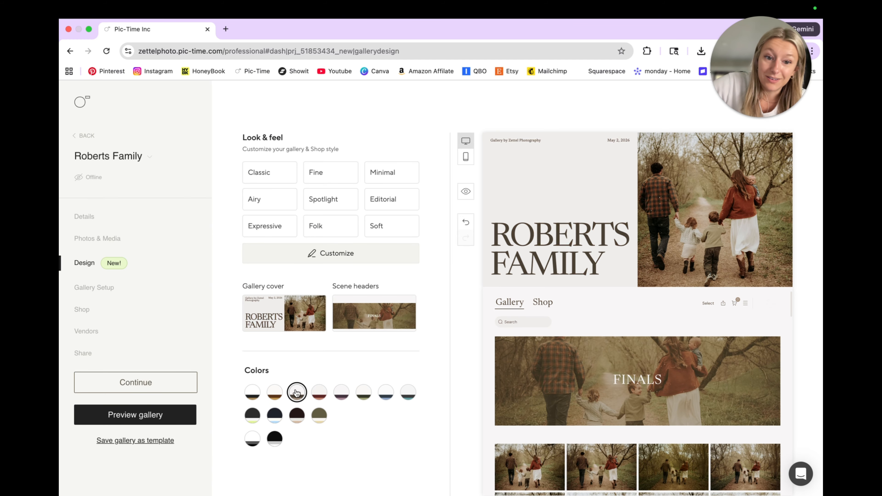
left_click(318, 394)
left_click(341, 392)
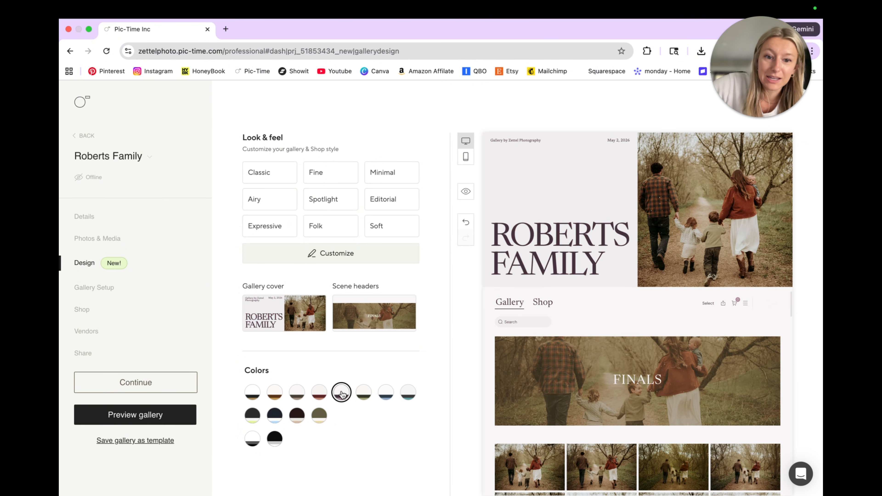
left_click(369, 395)
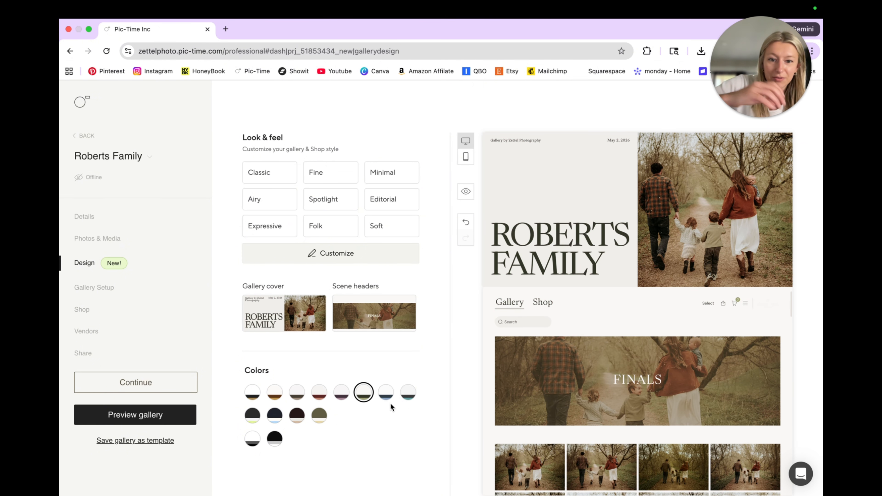
left_click(388, 396)
left_click(408, 394)
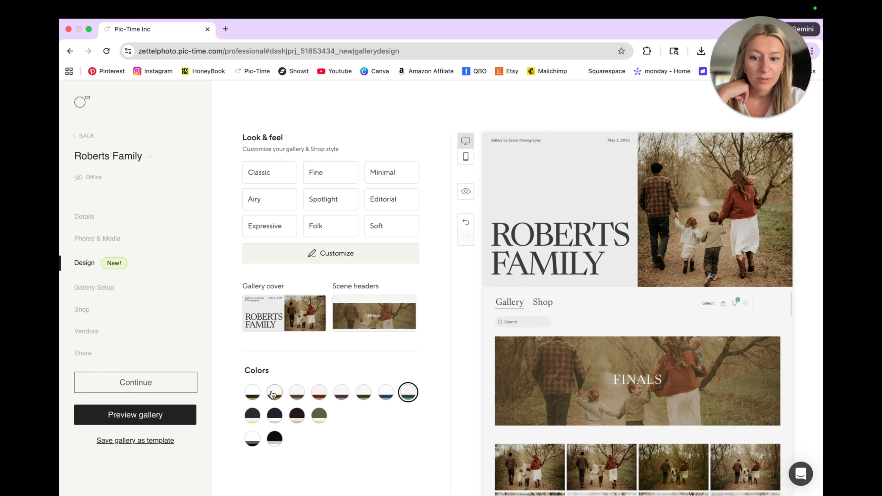
left_click(251, 394)
left_click(277, 394)
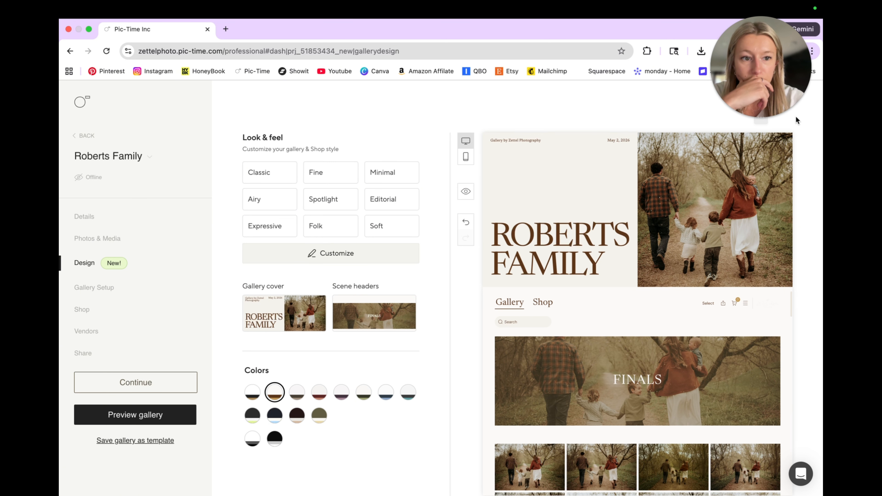
In the mobile preview, move the gallery cover photo's focal point lower, between the two children, and apply it
left_click(466, 157)
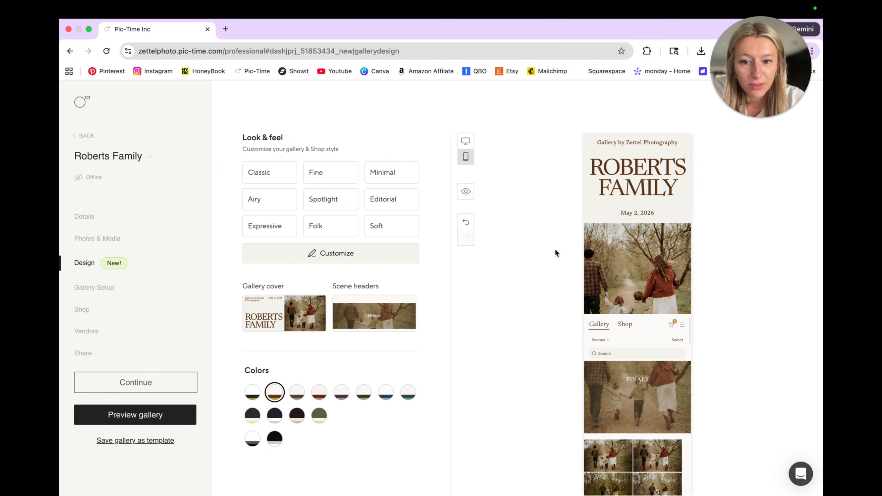
left_click(287, 301)
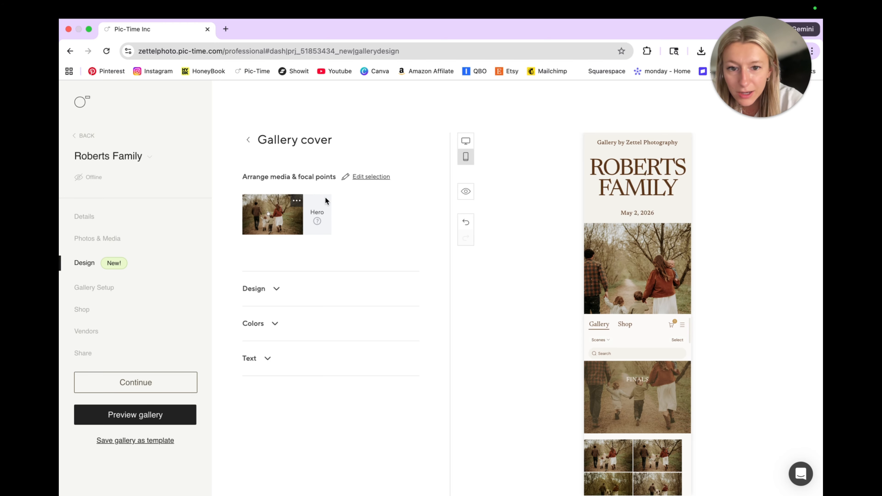
left_click(300, 204)
left_click(313, 221)
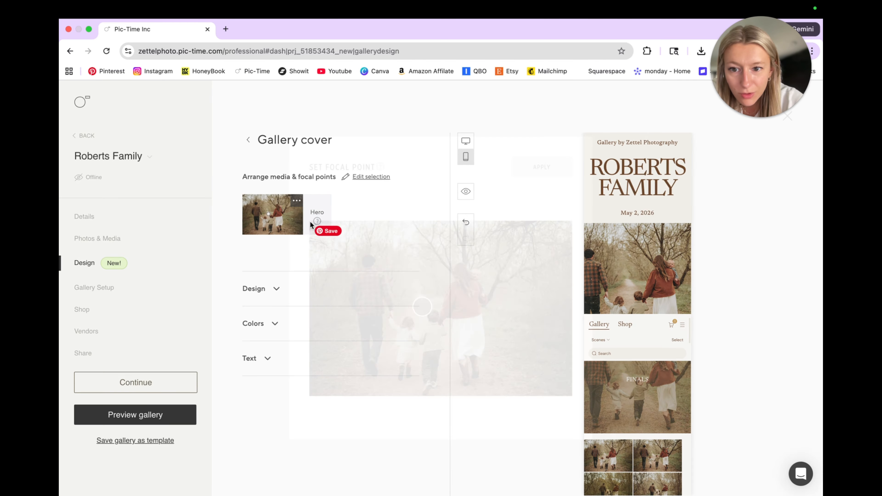
left_click_drag(419, 307, 417, 338)
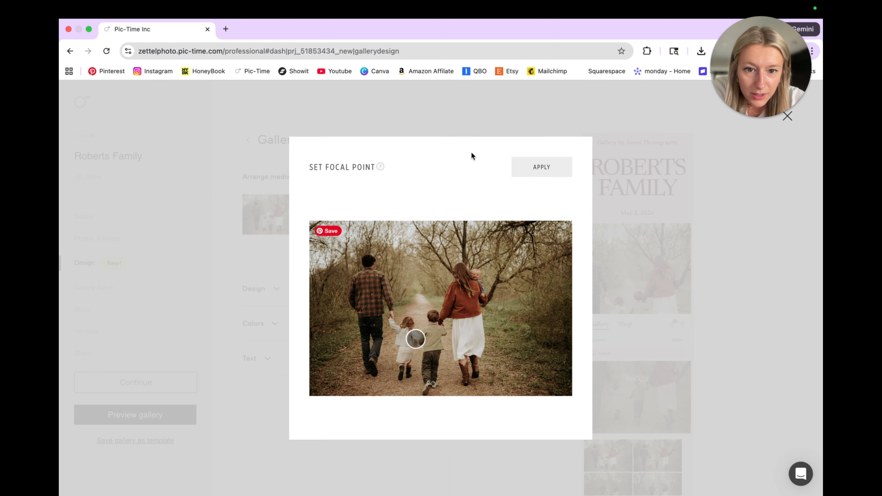
left_click(543, 166)
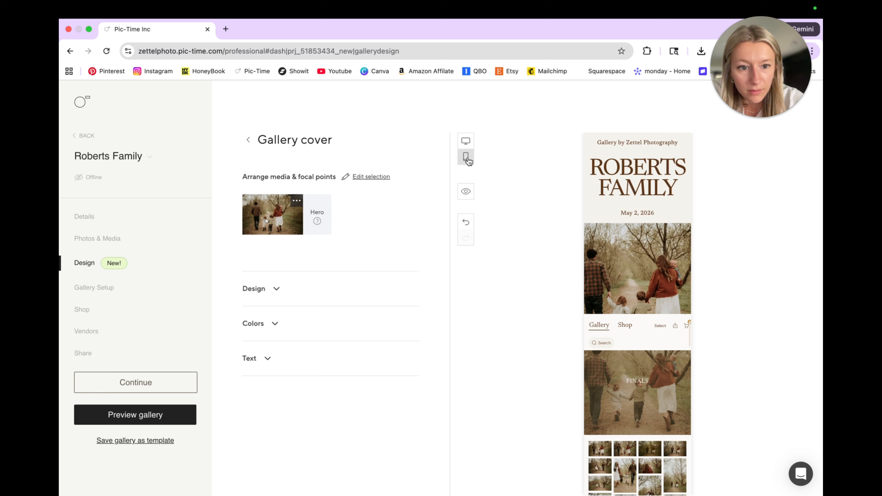
Examine the mobile gallery preview's scene header, photo grid and Scenes list
scroll(628, 341, "down", 2)
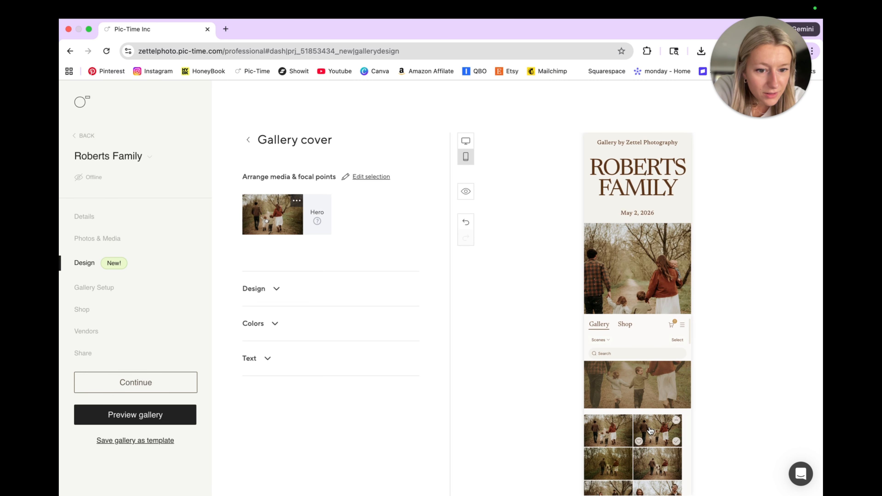
scroll(650, 431, "up", 2)
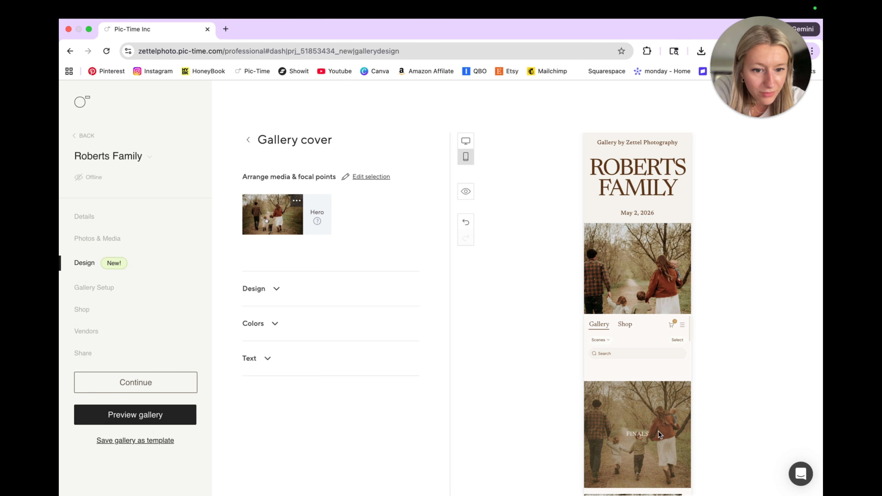
scroll(655, 430, "down", 3)
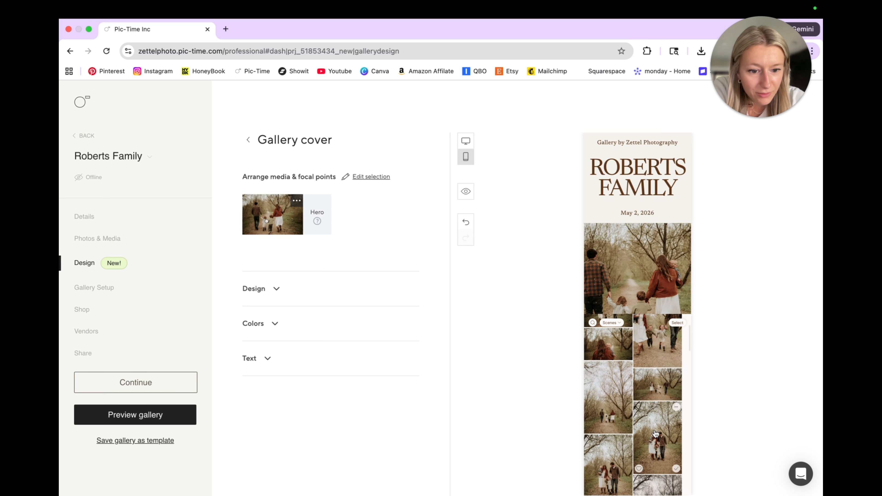
scroll(654, 432, "down", 5)
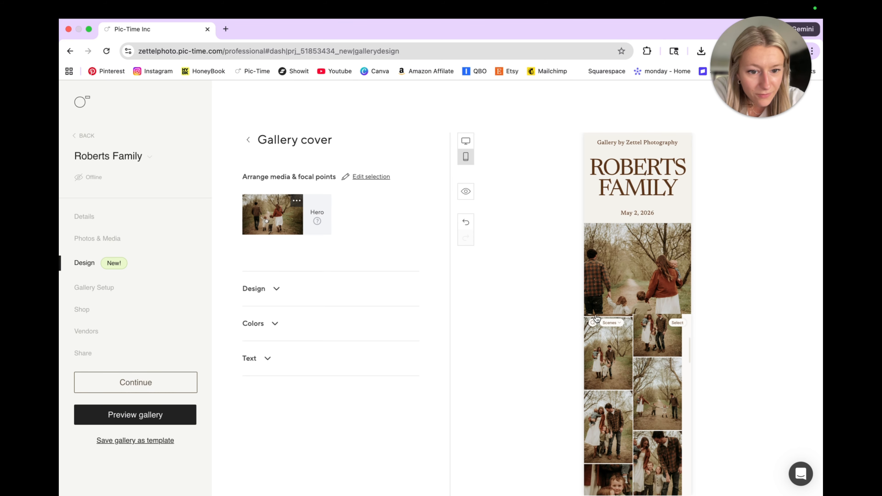
left_click(617, 323)
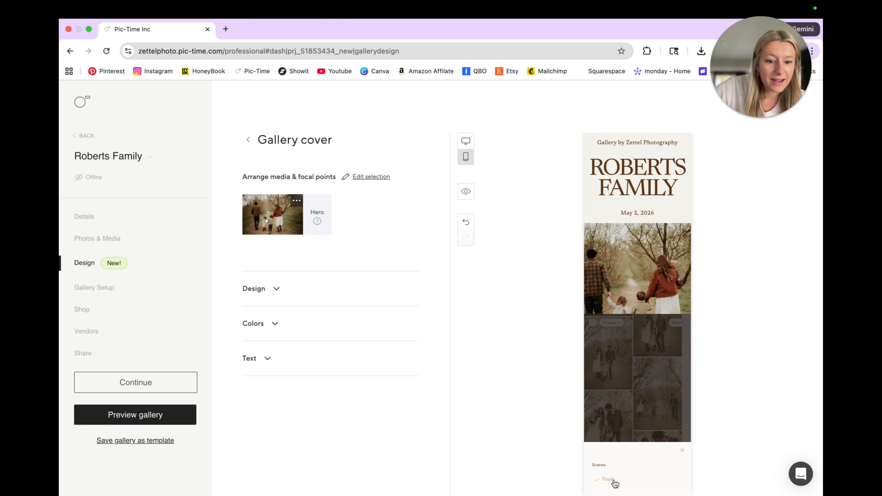
left_click(682, 447)
scroll(624, 380, "up", 10)
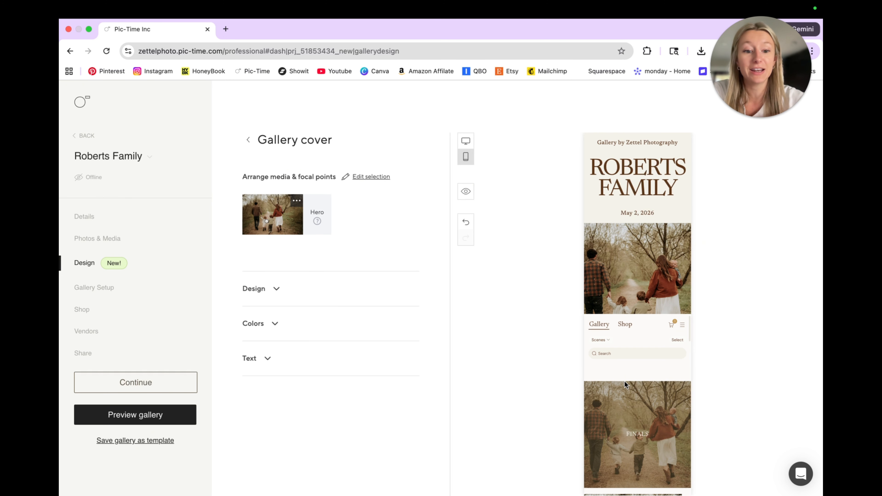
left_click(601, 340)
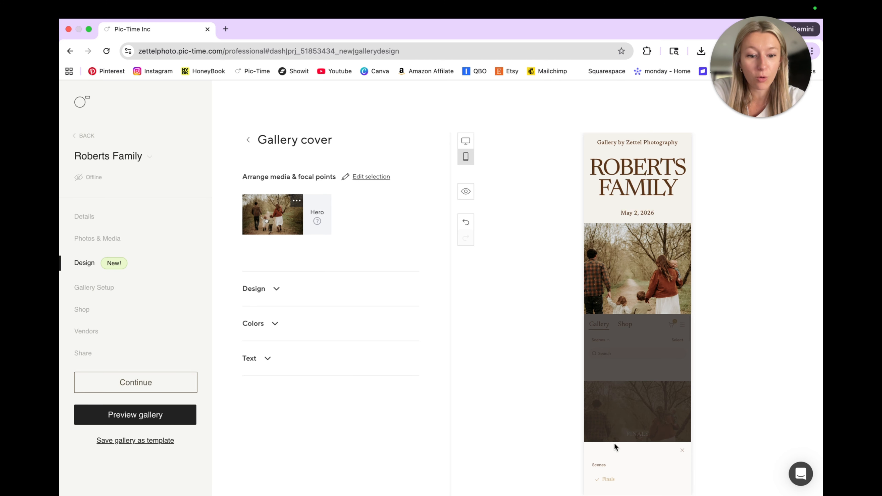
left_click(613, 482)
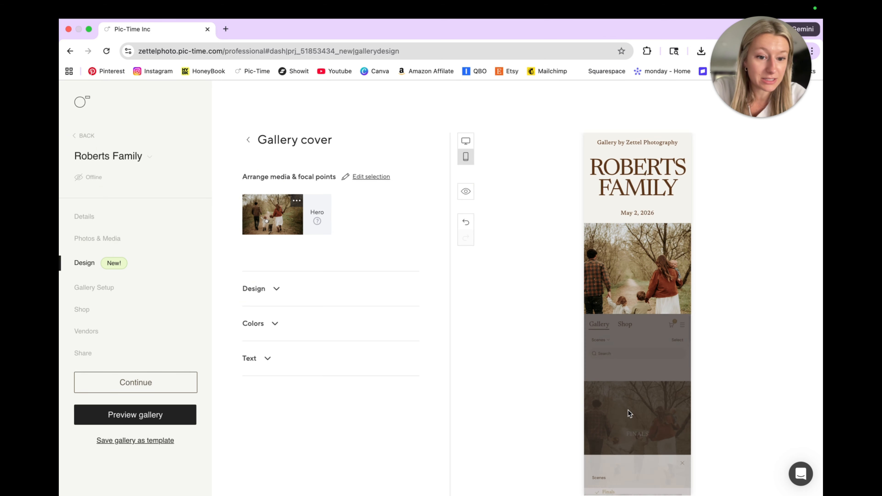
Search the mobile gallery preview for "kids" and browse the matching photos
left_click(616, 353)
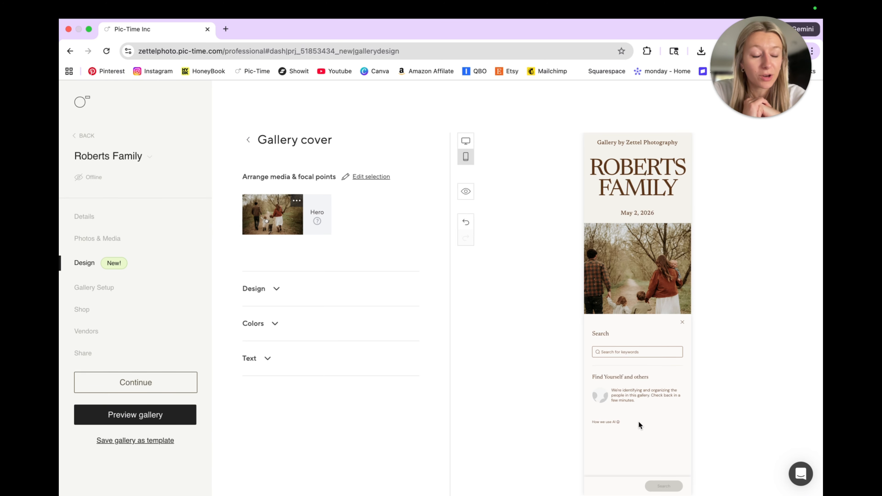
left_click(618, 351)
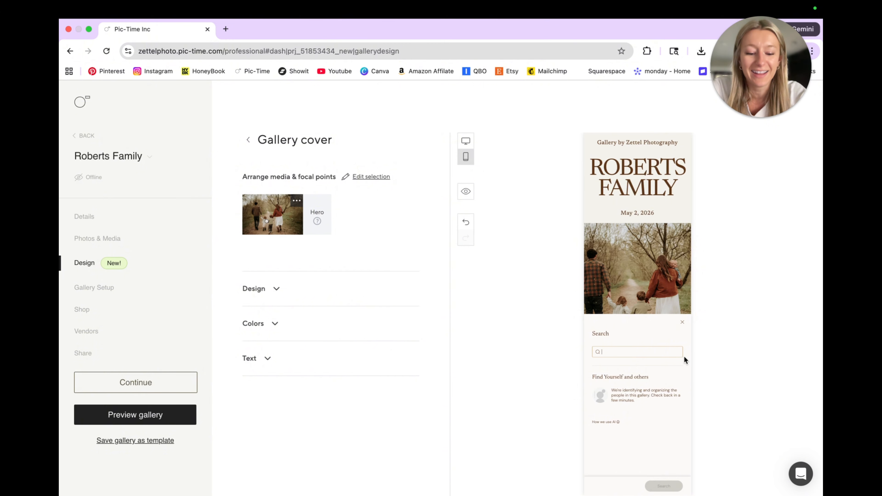
type("kid")
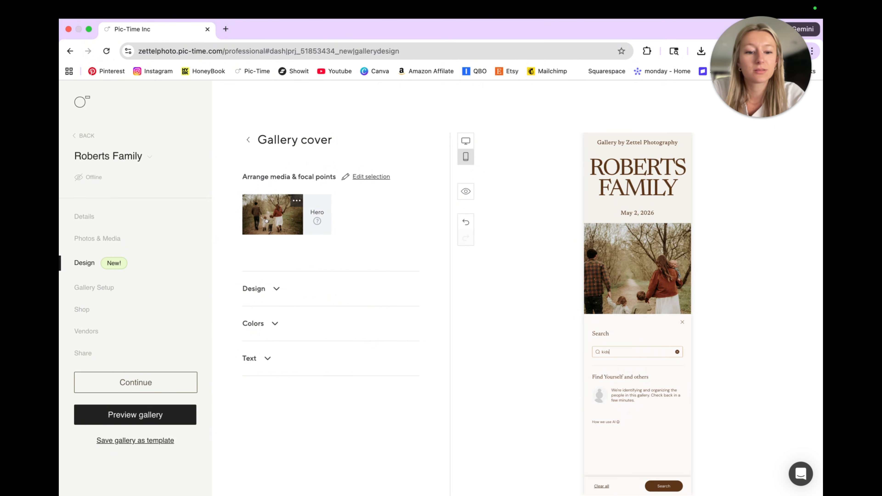
type("s")
key("Return")
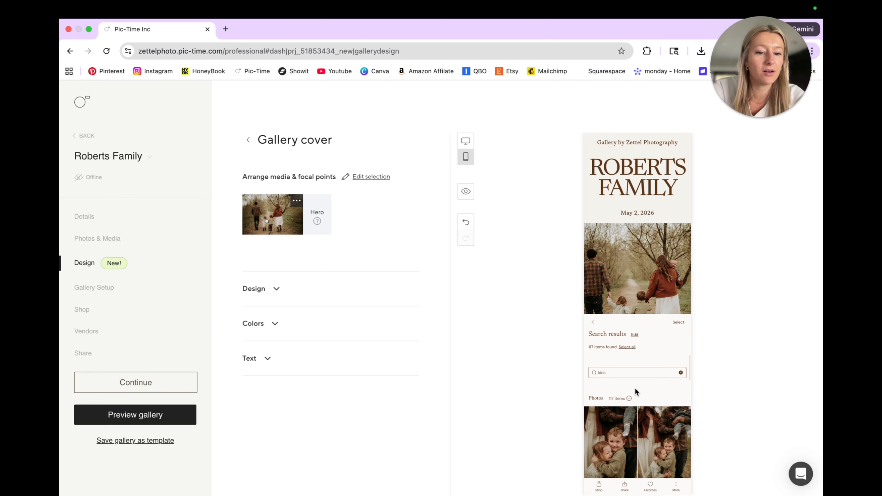
scroll(635, 391, "down", 8)
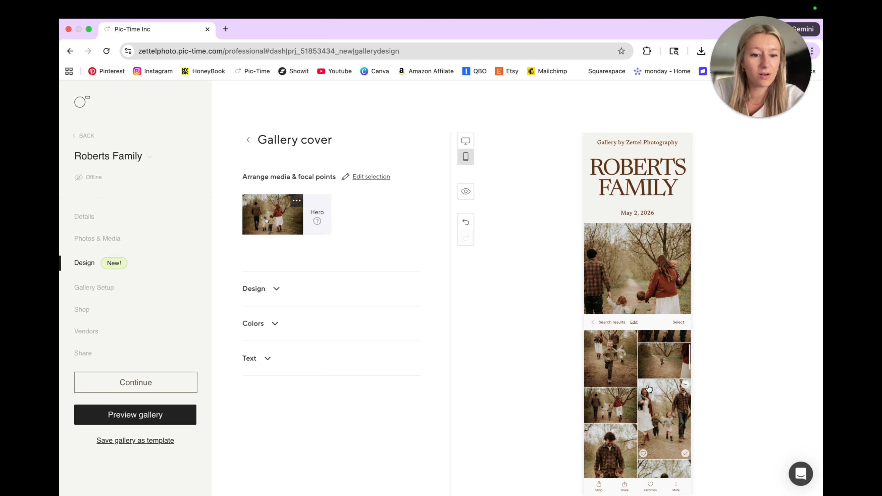
scroll(648, 389, "down", 10)
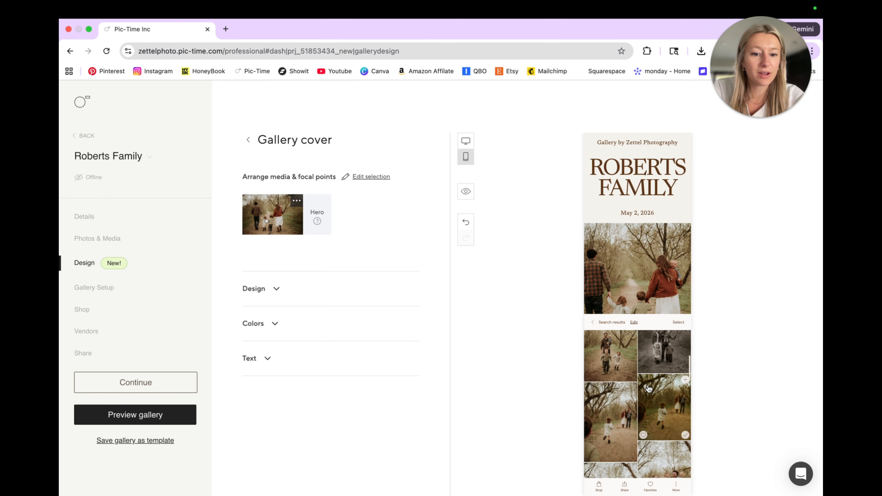
scroll(649, 388, "down", 10)
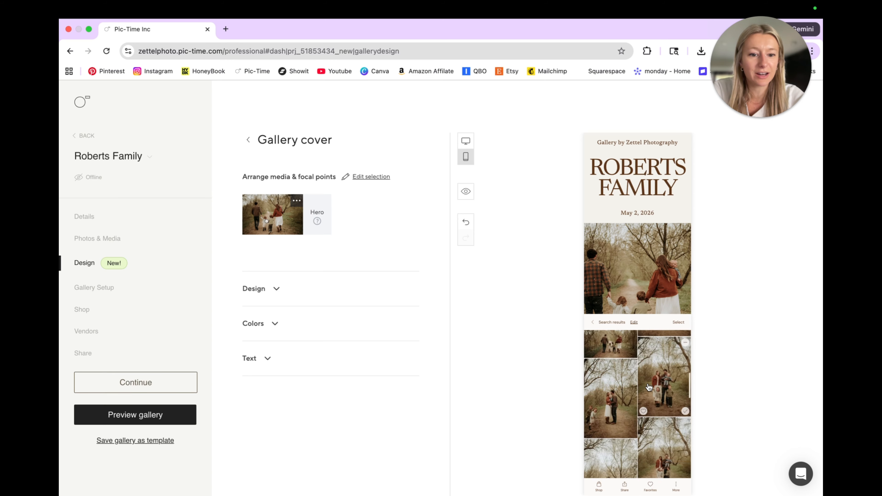
scroll(649, 388, "up", 15)
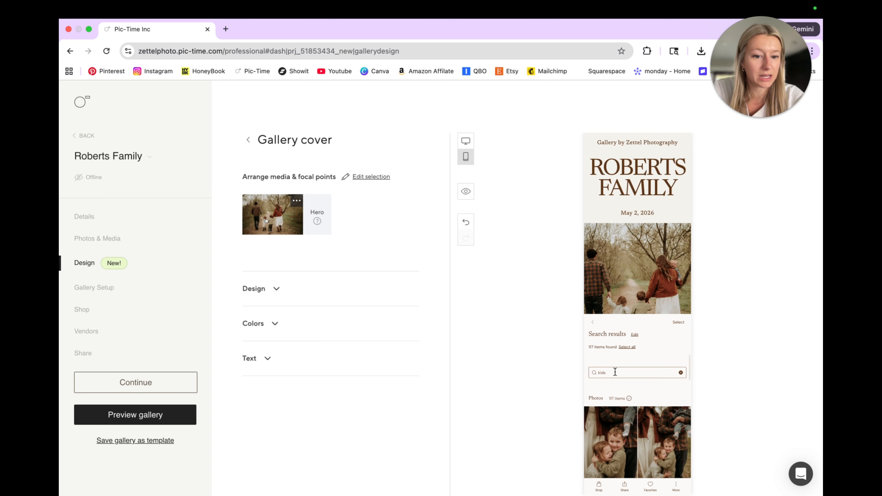
Clear the previous keyword and search the mobile gallery preview for "hands"
left_click(681, 372)
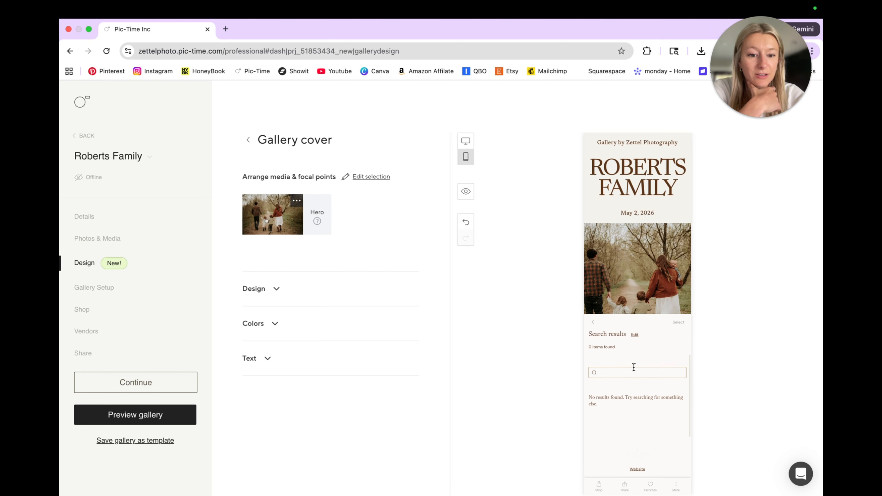
left_click(593, 323)
left_click(614, 353)
type("hands")
key("Return")
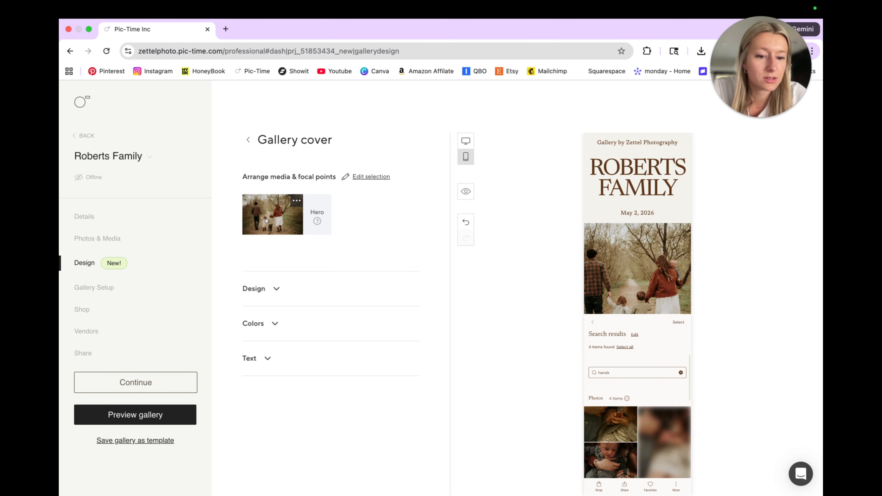
Browse the photos matching "hands" in the mobile preview and again in the desktop preview
scroll(688, 416, "down", 3)
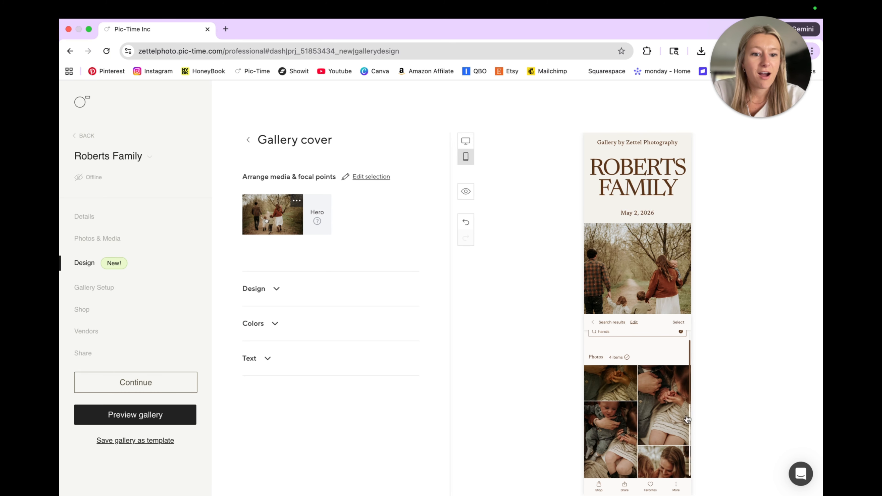
left_click(468, 140)
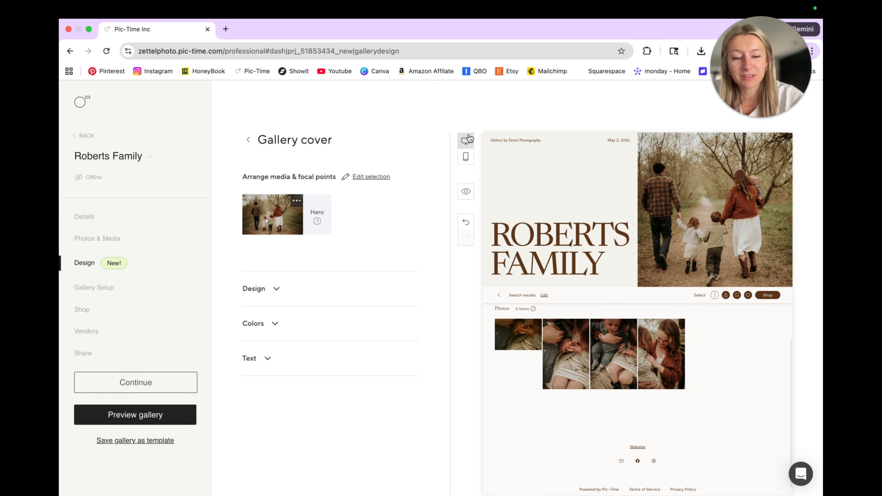
scroll(565, 336, "down", 1)
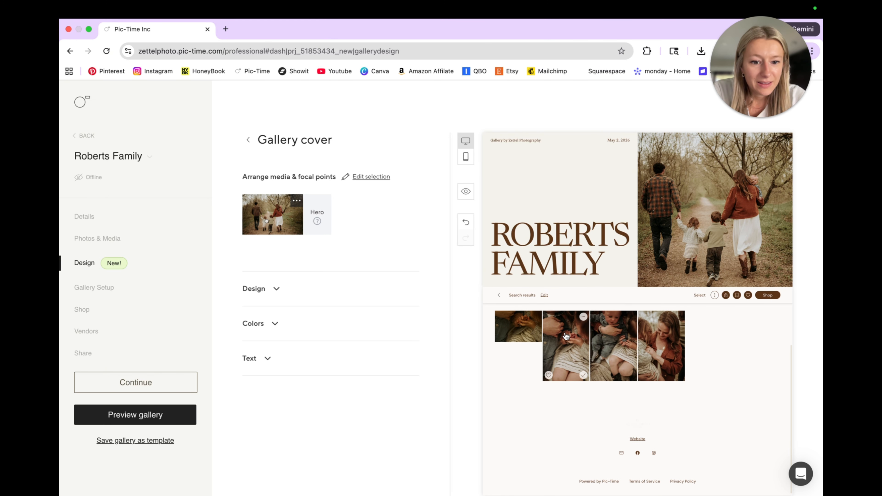
Open the full-size client preview of the gallery and examine its cover and Finals scene header
left_click(465, 191)
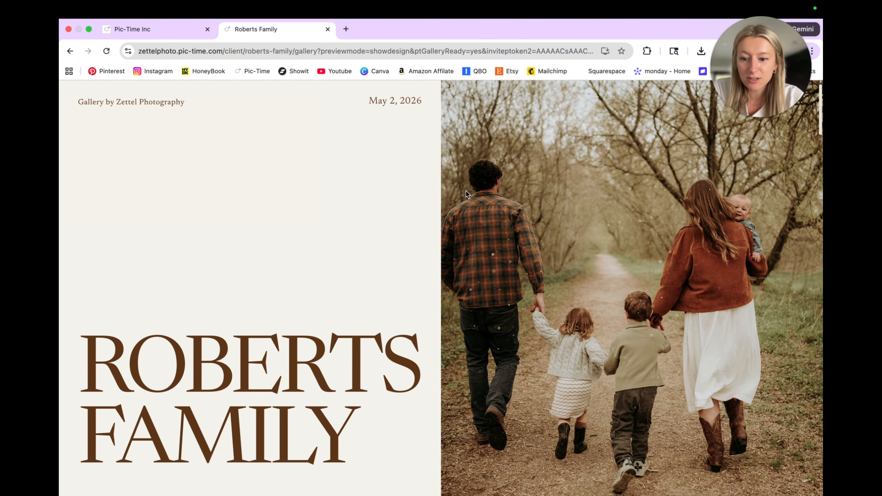
scroll(421, 328, "down", 3)
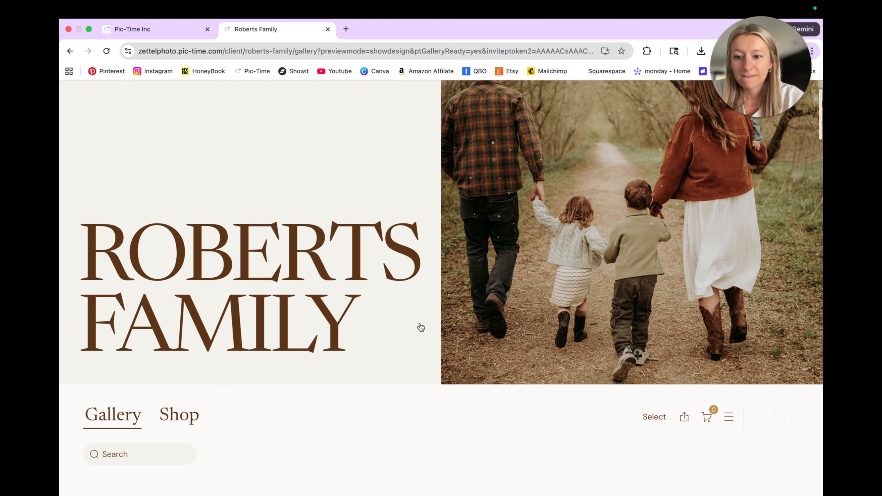
scroll(421, 328, "down", 6)
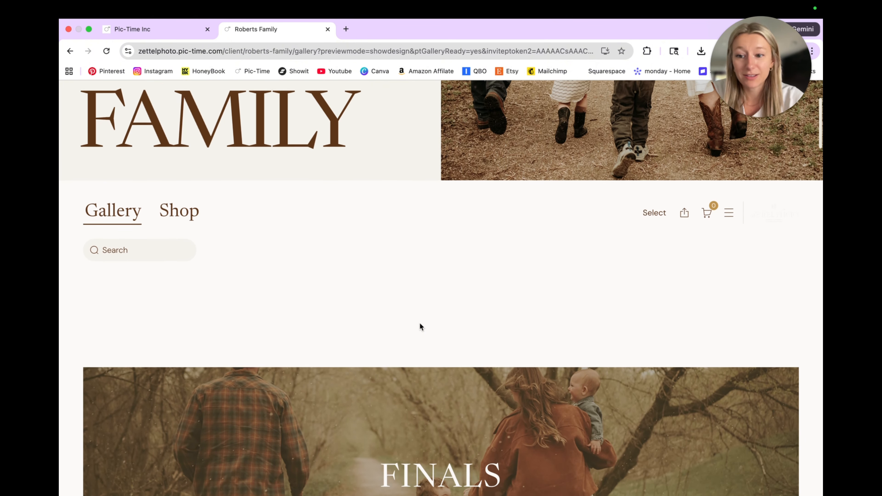
scroll(419, 327, "down", 1)
Search the full-size gallery preview for "detail" and browse the matching photos
left_click(139, 245)
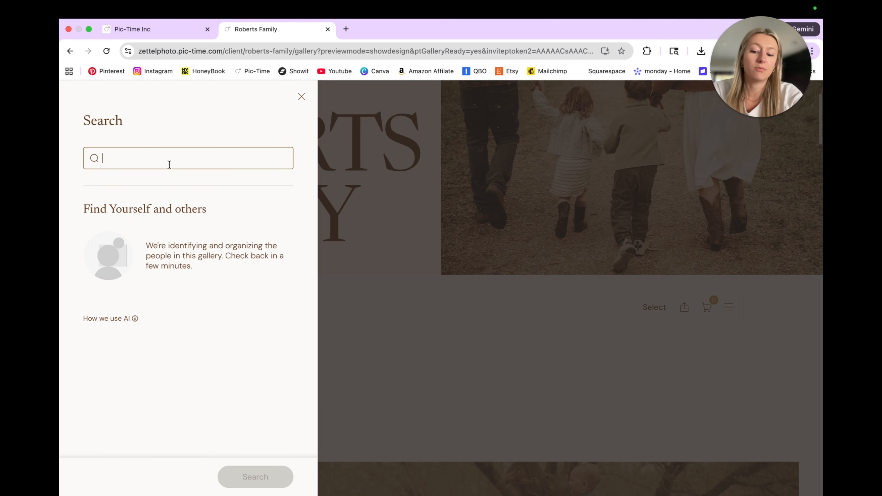
type("detail")
key("Return")
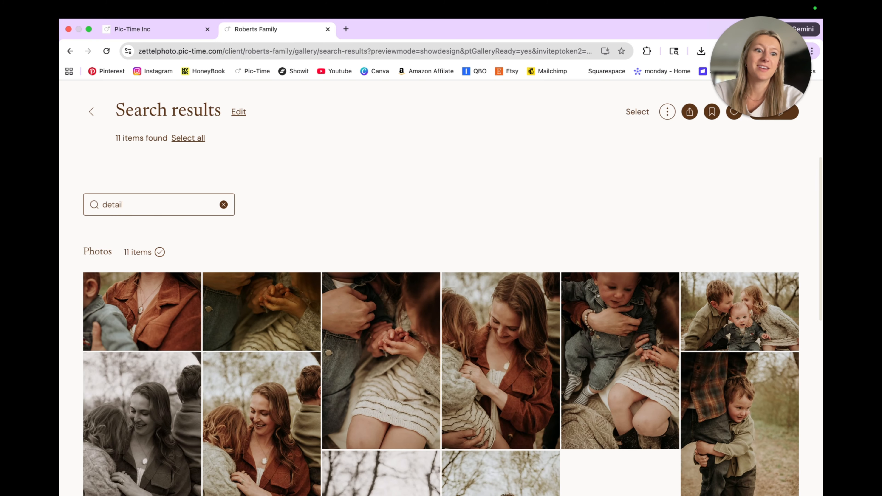
scroll(142, 177, "down", 4)
scroll(168, 166, "up", 5)
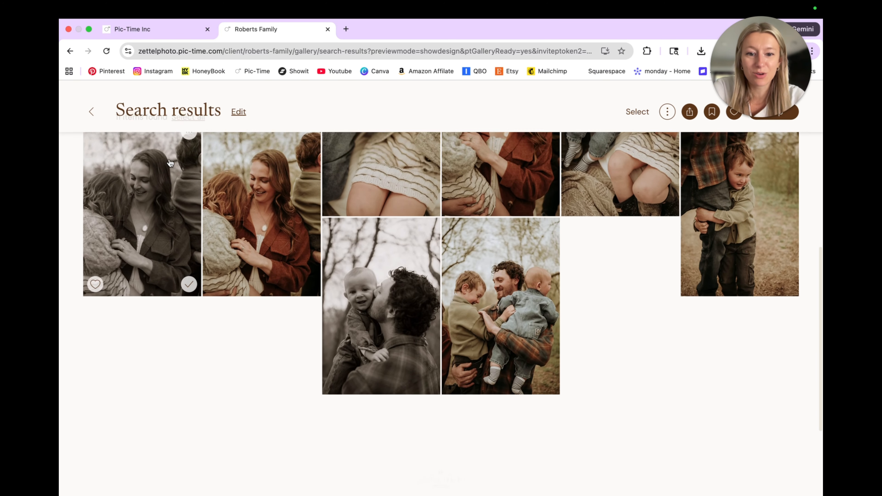
Replace the search keyword with "mom" and browse the matching photos in the full-size gallery preview
left_click(224, 204)
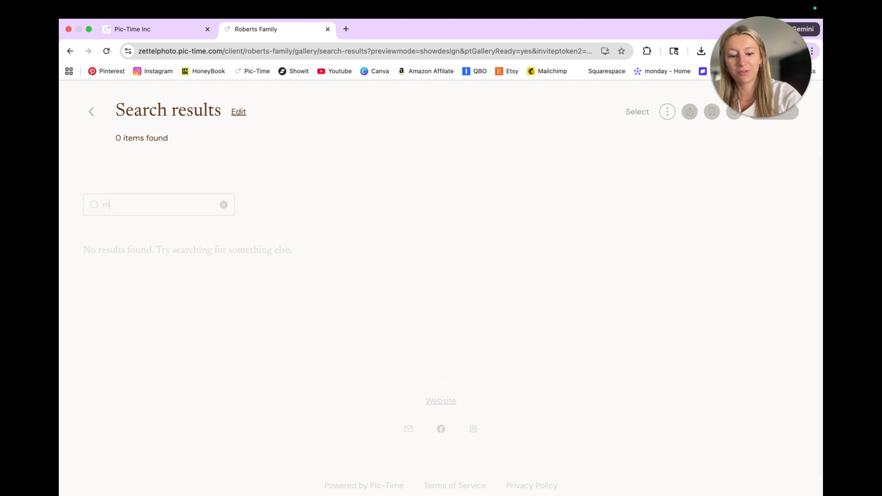
type("mom")
key("Return")
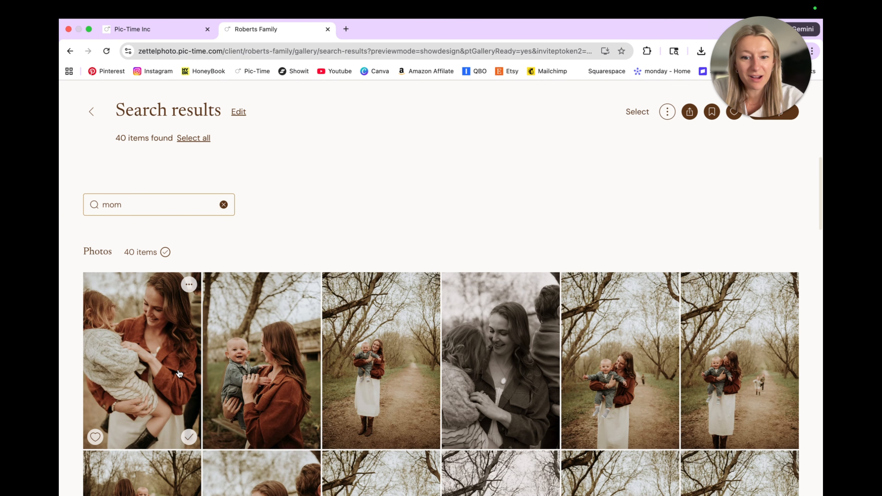
scroll(179, 374, "down", 5)
scroll(179, 374, "down", 10)
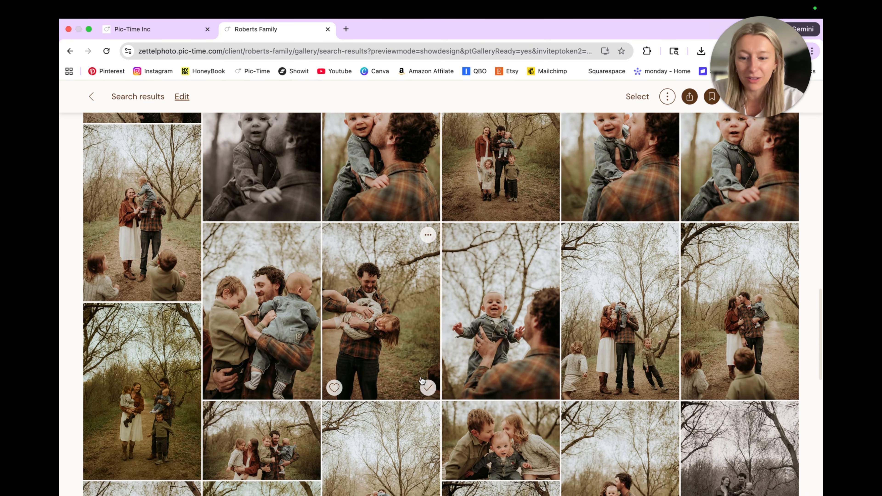
scroll(422, 381, "up", 10)
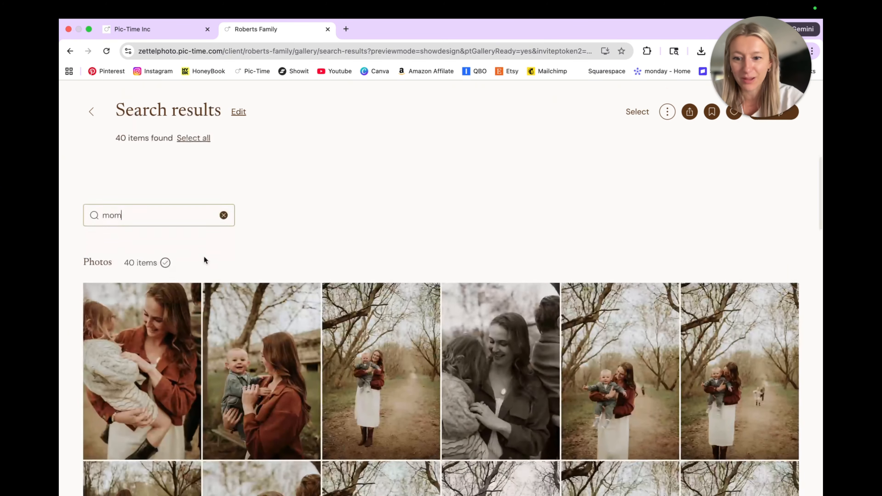
Clear the search, return to the full gallery, and look over its photo grid and cover
left_click(223, 214)
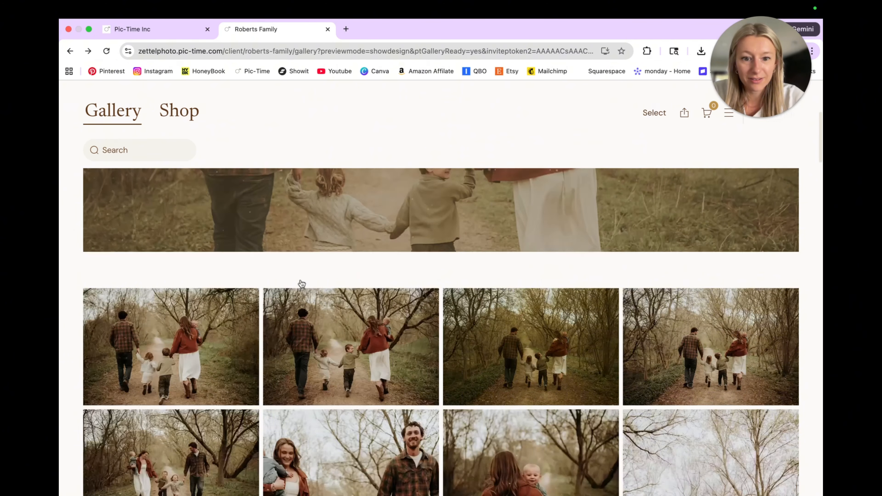
scroll(301, 283, "down", 5)
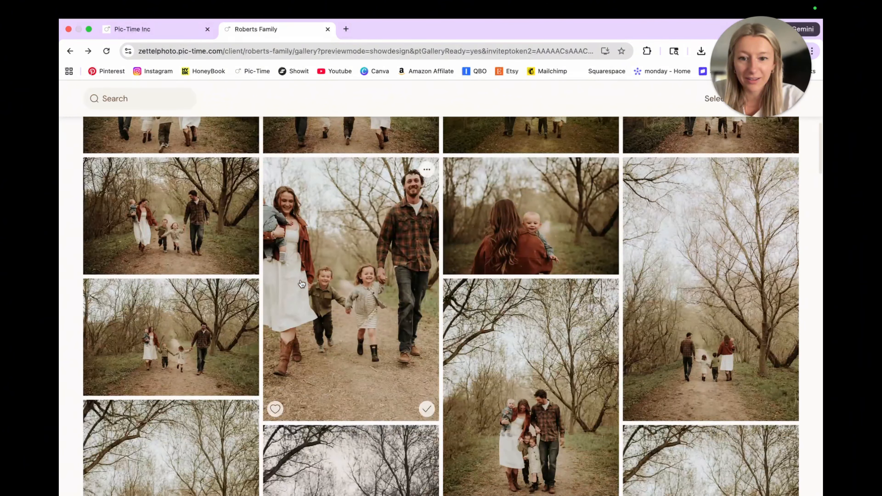
scroll(302, 283, "up", 15)
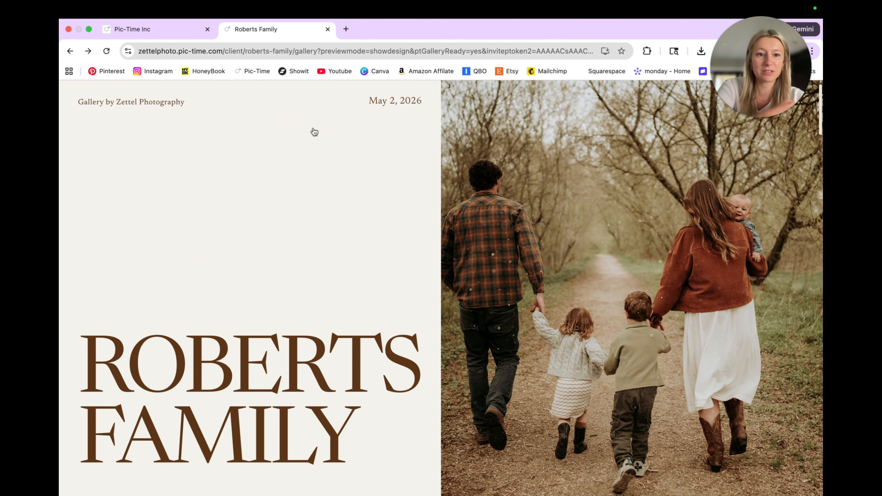
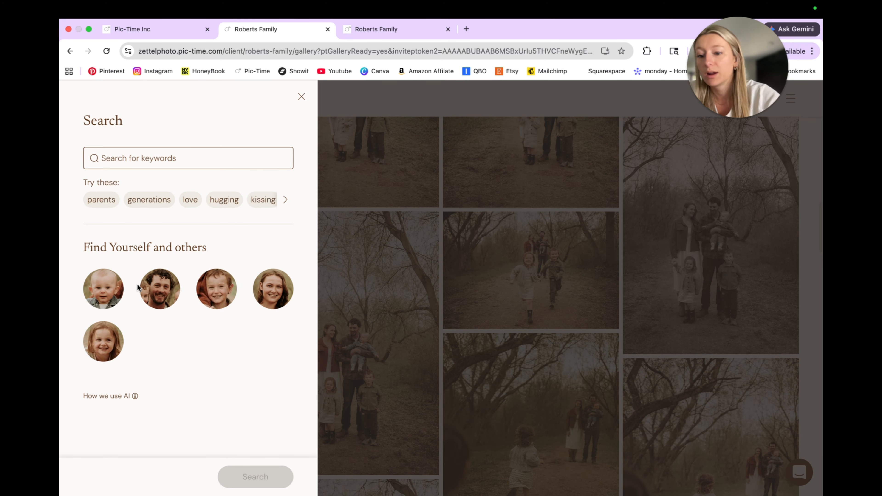
Filter the gallery preview by the baby's face, browse the matching photos, and return to the full gallery
left_click(114, 295)
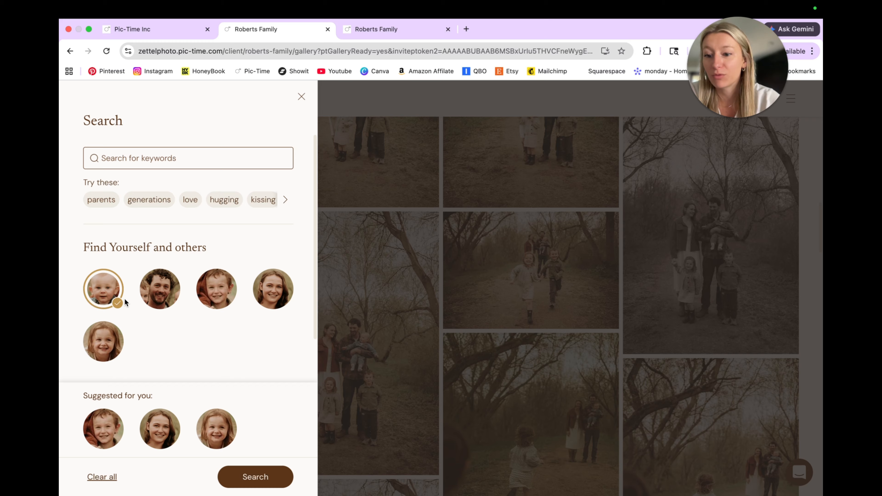
left_click(122, 301)
left_click(122, 300)
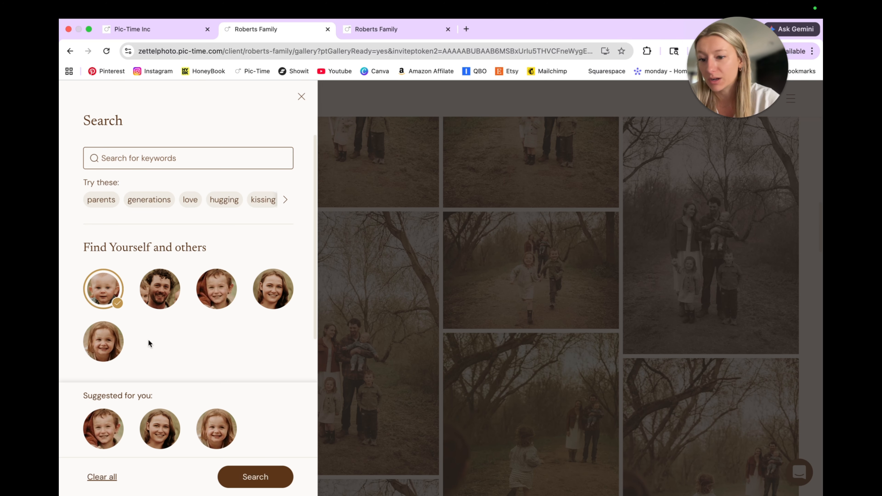
left_click(257, 477)
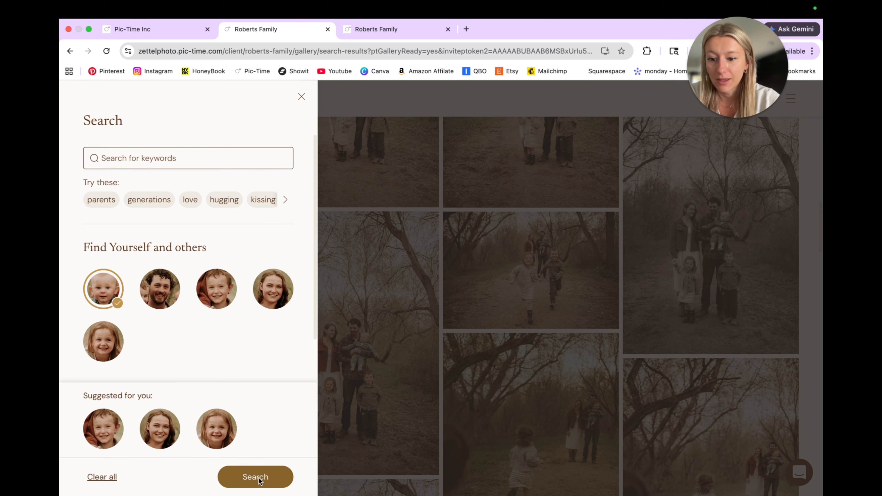
scroll(485, 450, "down", 3)
scroll(485, 451, "up", 3)
left_click(89, 112)
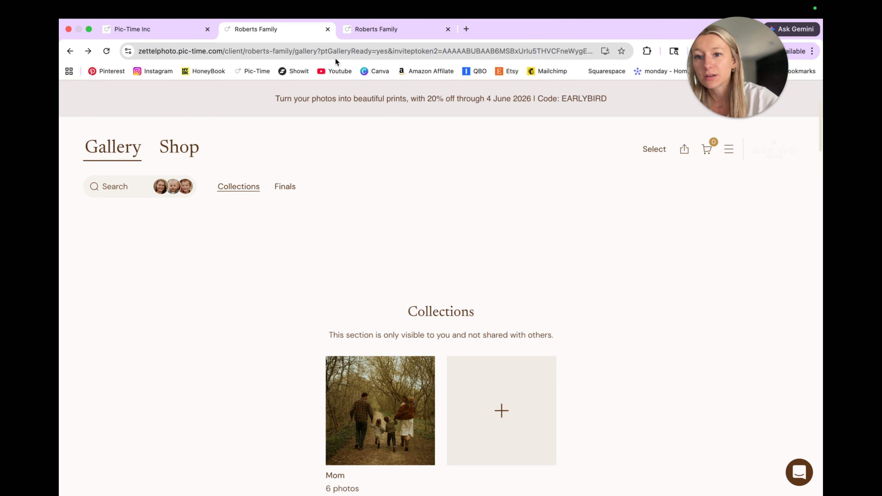
Close the gallery preview, switch to the client shop preview, and browse its albums, frames, canvases and other print products
left_click(327, 28)
left_click(234, 185)
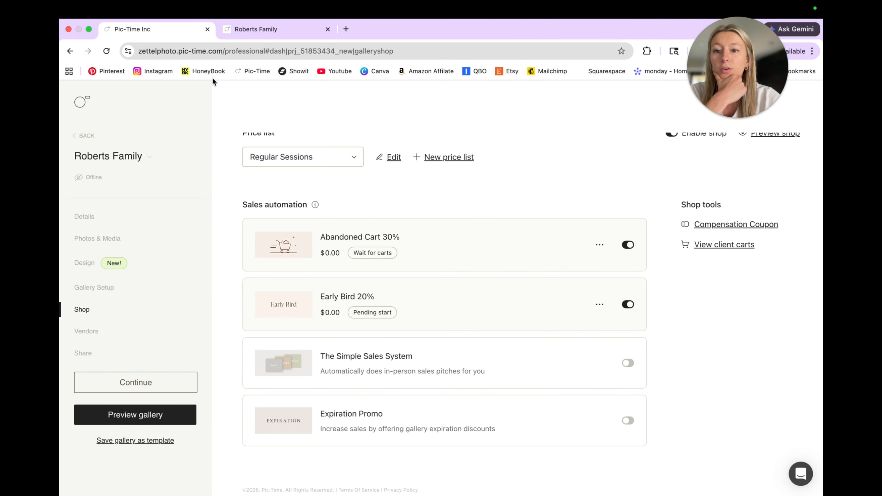
left_click(256, 28)
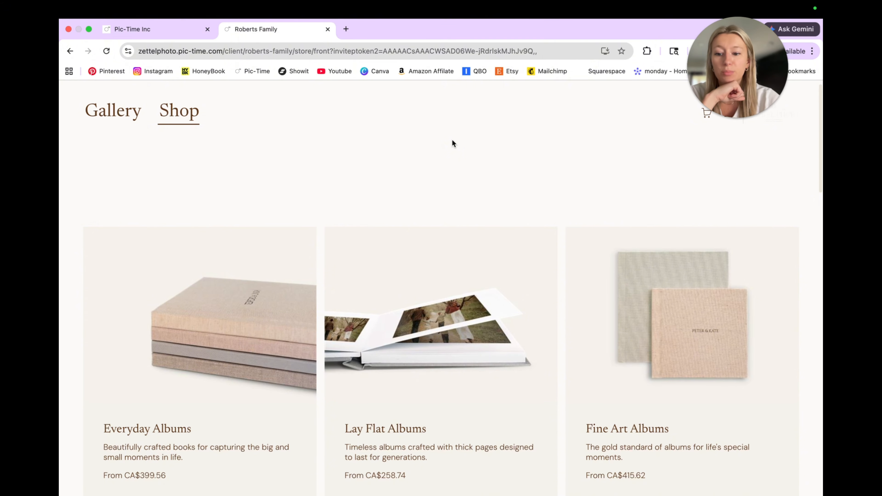
scroll(502, 345, "down", 10)
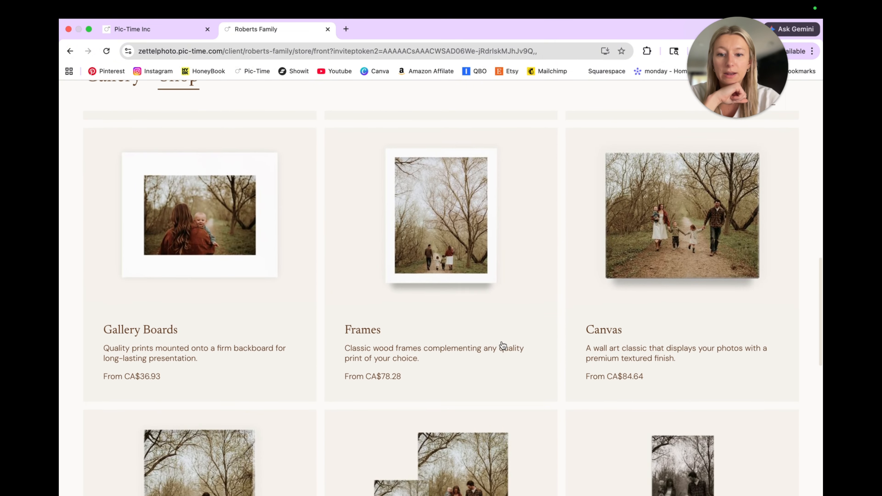
scroll(503, 345, "down", 5)
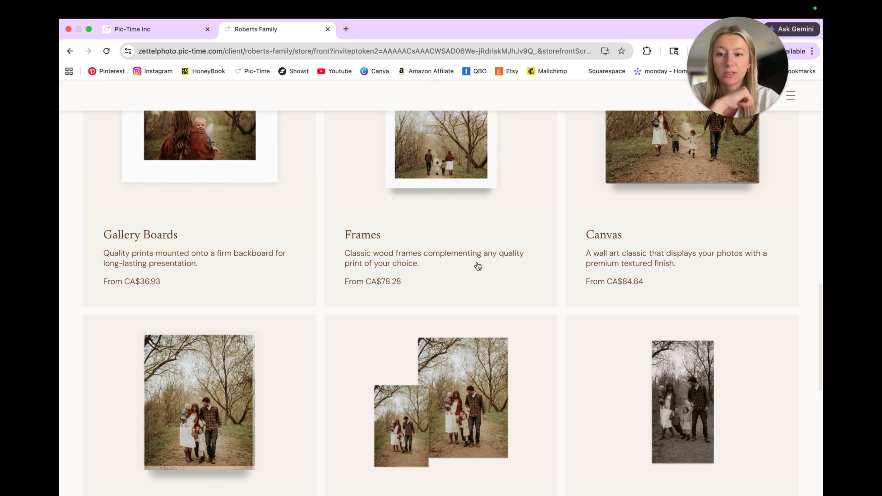
left_click(610, 246)
left_click(620, 318)
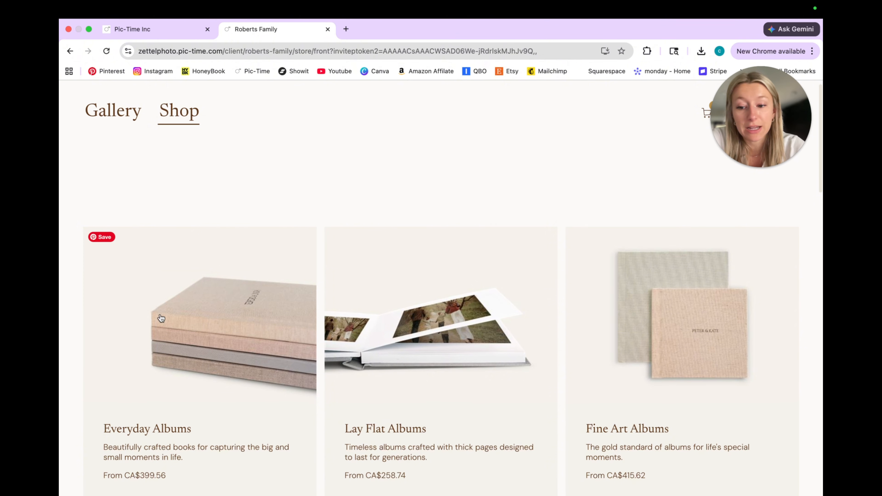
Open the Everyday Albums product in the shop, start customizing it, and review its size, cover and color options
scroll(163, 326, "down", 3)
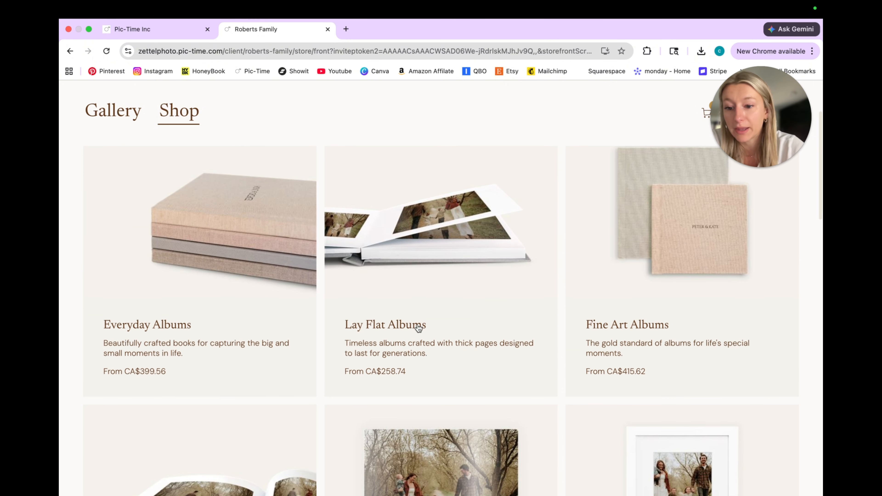
left_click(158, 337)
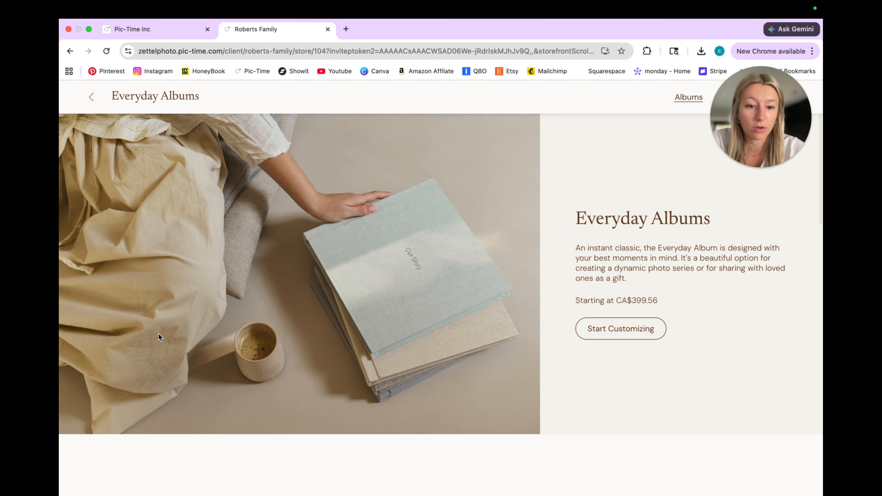
left_click(600, 334)
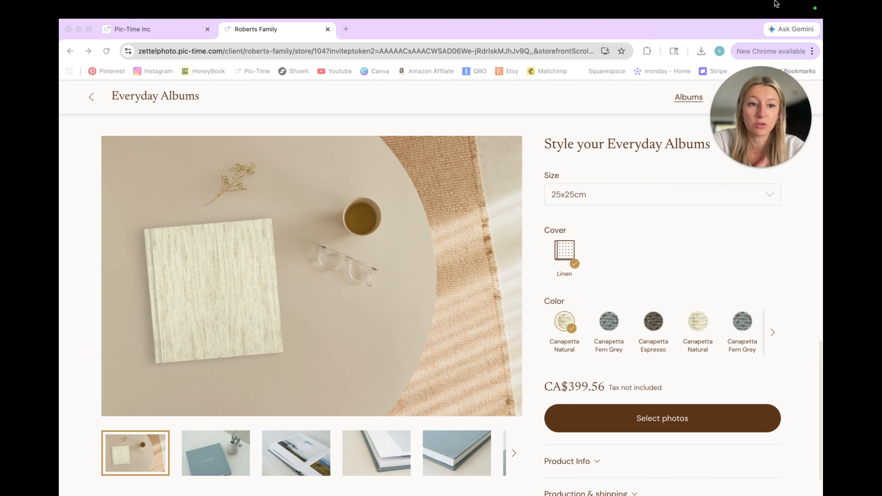
left_click_drag(759, 138, 758, 57)
scroll(637, 239, "down", 1)
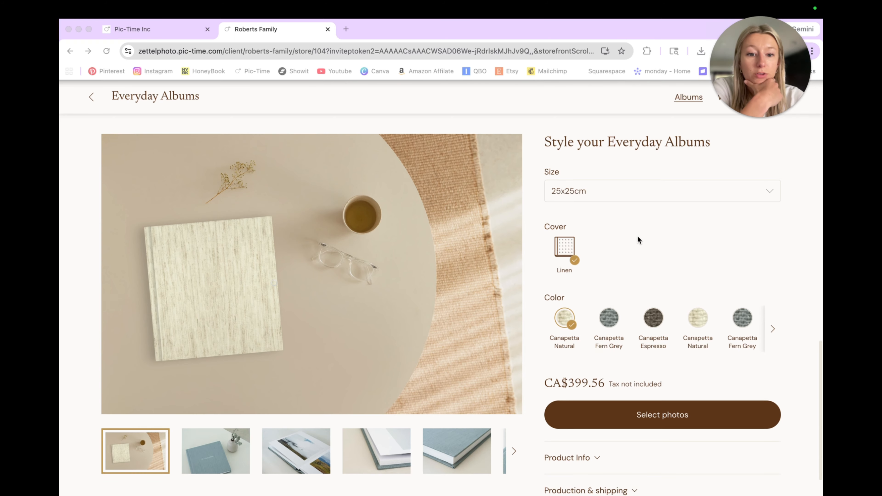
scroll(637, 236, "down", 2)
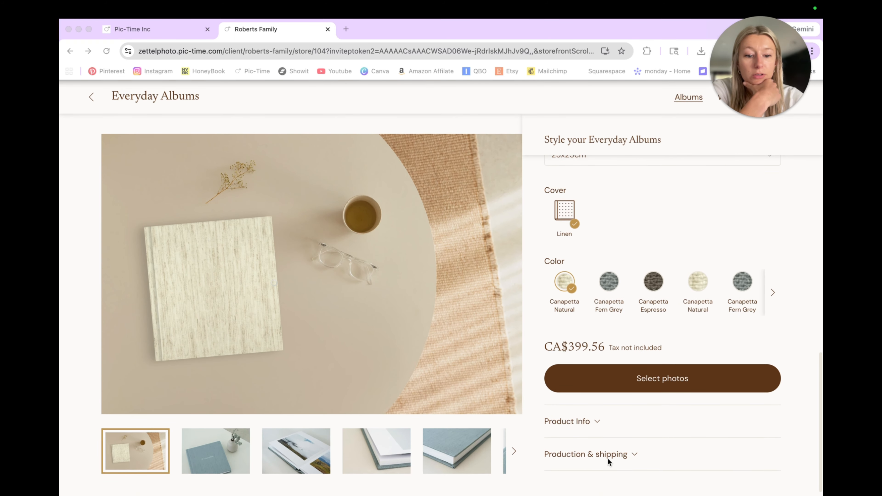
Select all photos in the Finals scene for the Everyday Album and proceed to personalizing it
left_click(619, 381)
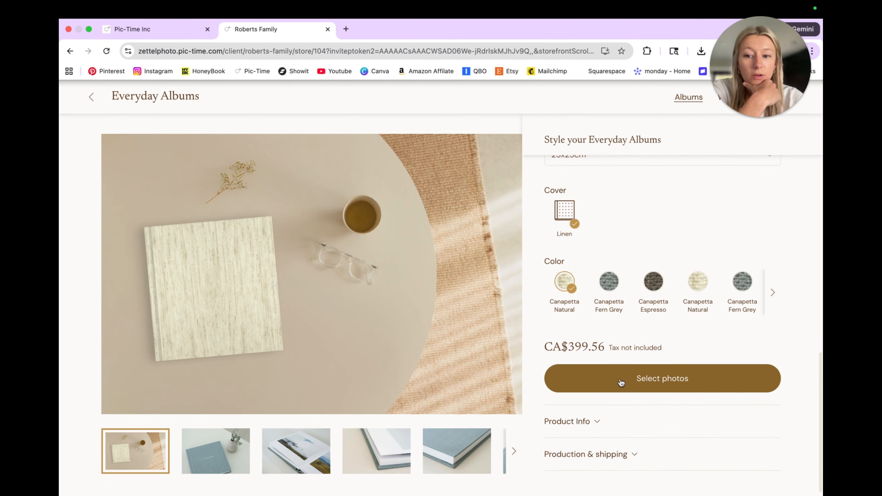
left_click(621, 382)
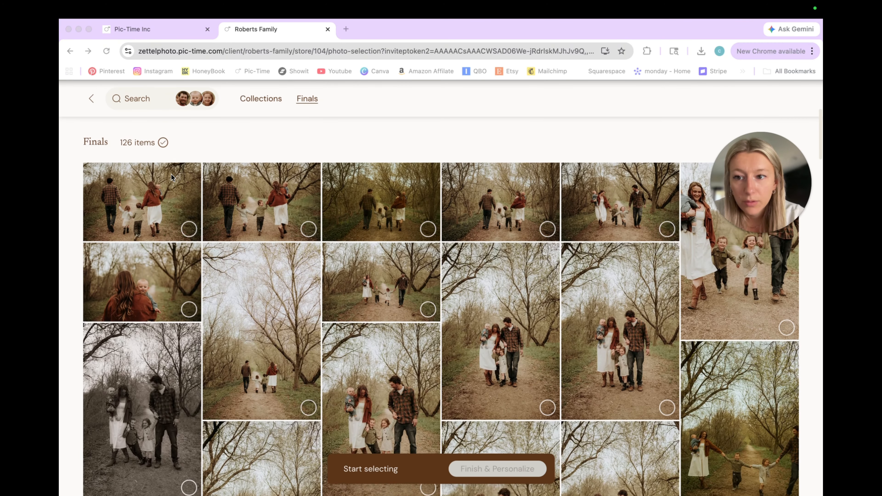
left_click(162, 159)
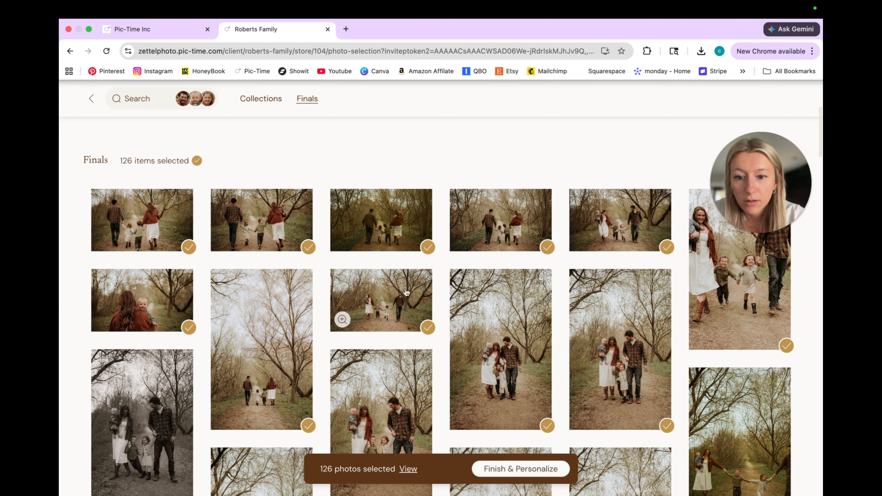
left_click(537, 468)
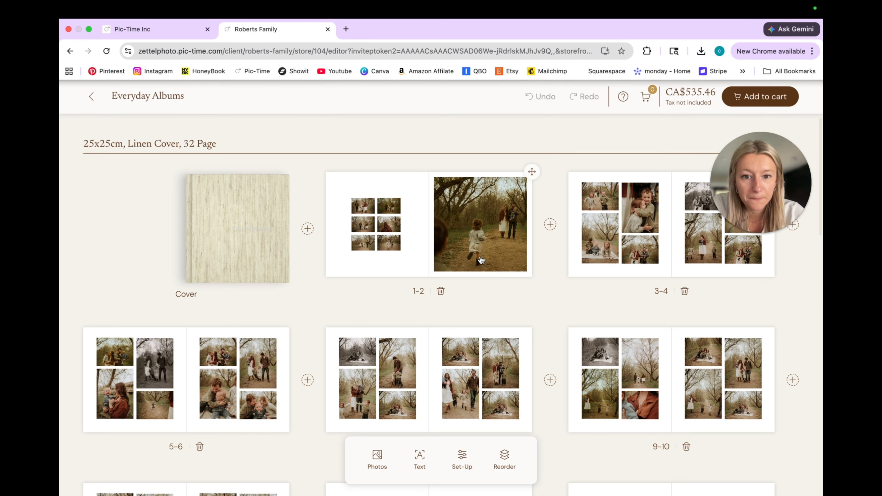
Reorder the album by moving the last spread, pages 31-32, ahead of pages 29-30, and dismiss the auto-save notice
scroll(480, 259, "down", 10)
scroll(479, 258, "down", 2)
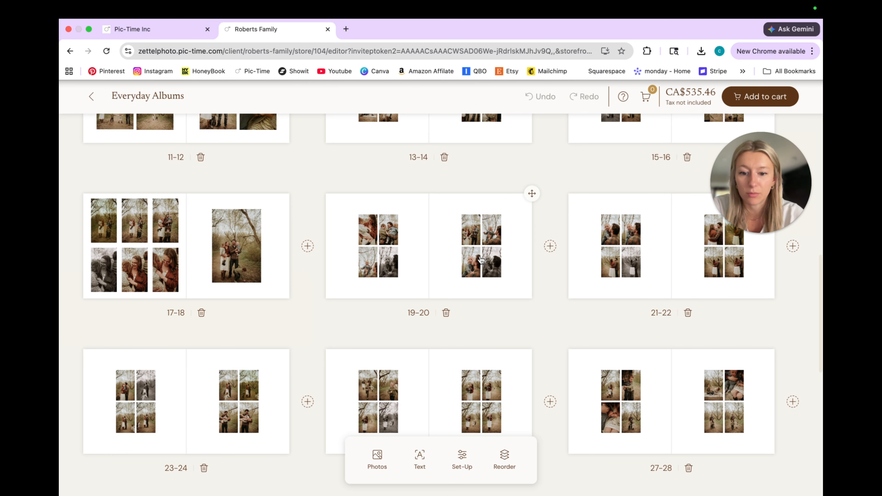
scroll(480, 260, "down", 5)
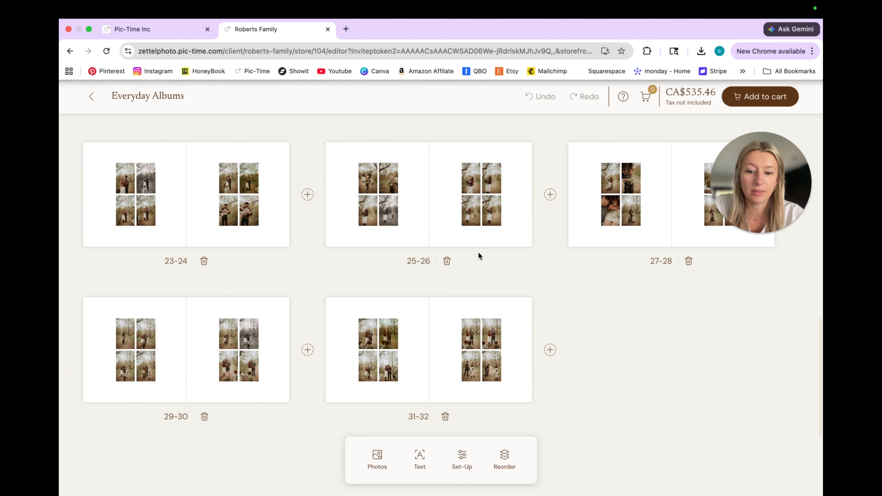
left_click(505, 456)
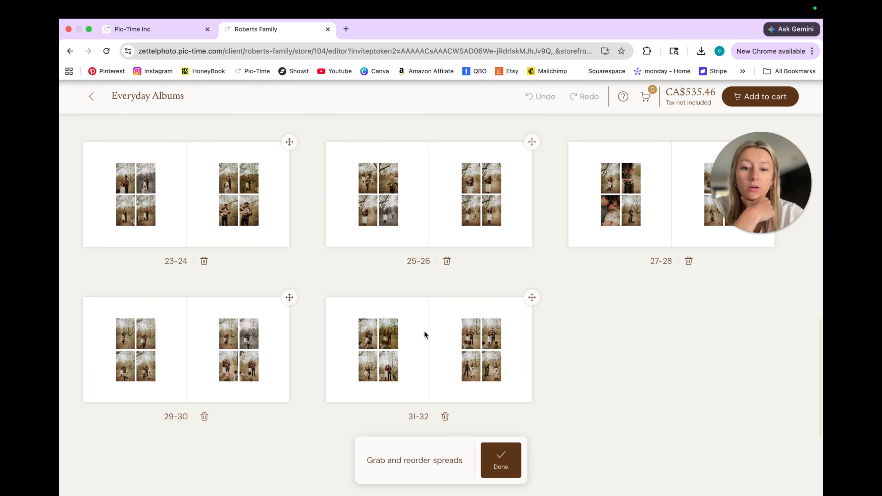
left_click_drag(532, 297, 222, 311)
scroll(474, 348, "up", 10)
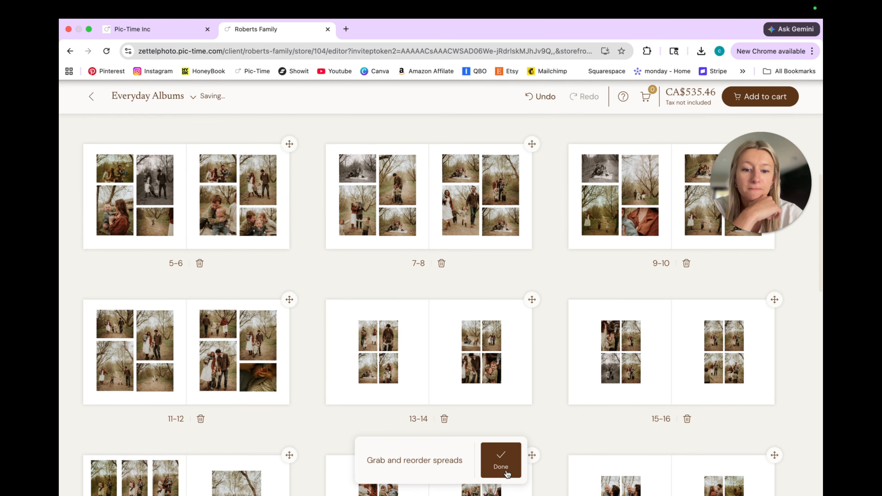
left_click(501, 460)
scroll(415, 235, "up", 5)
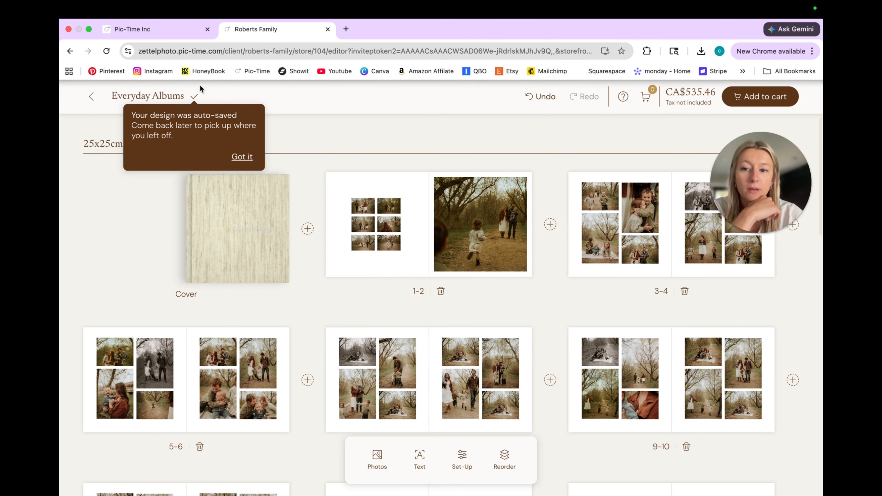
left_click(243, 157)
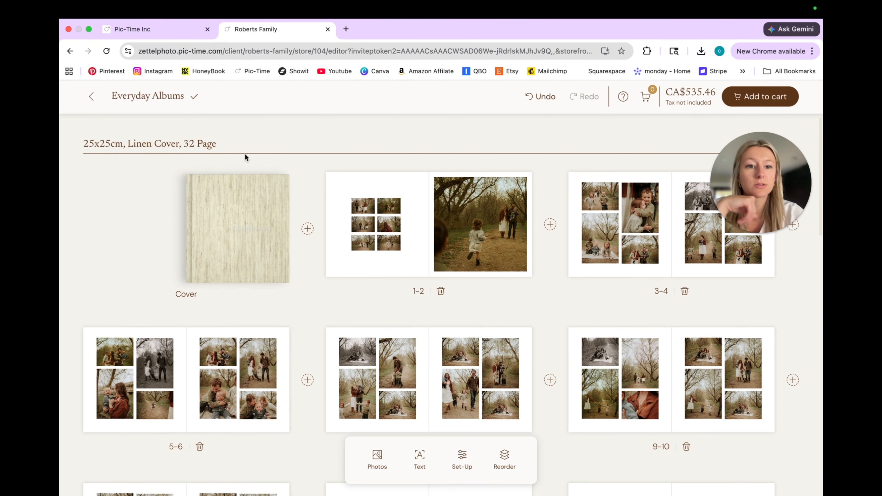
Replace the middle-row right photo in the six-photo grid of spread 1-2 with the first Finals photo
left_click(388, 224)
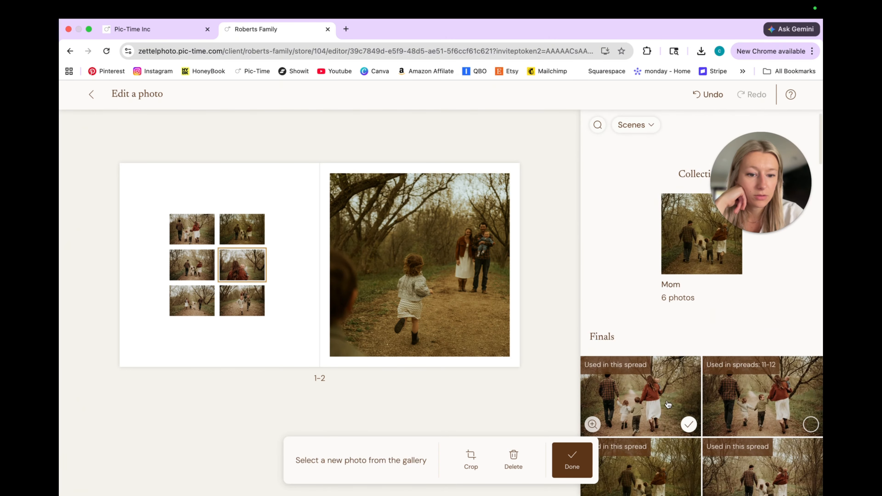
left_click(672, 411)
scroll(673, 411, "down", 6)
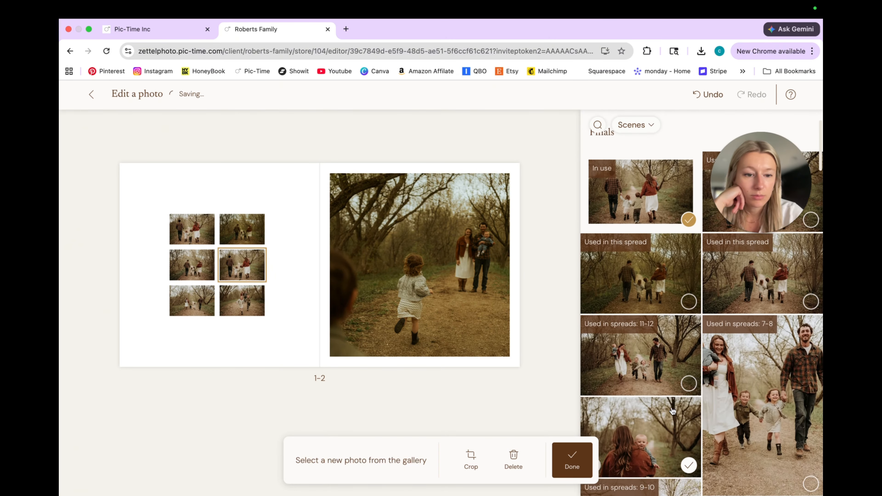
left_click(566, 451)
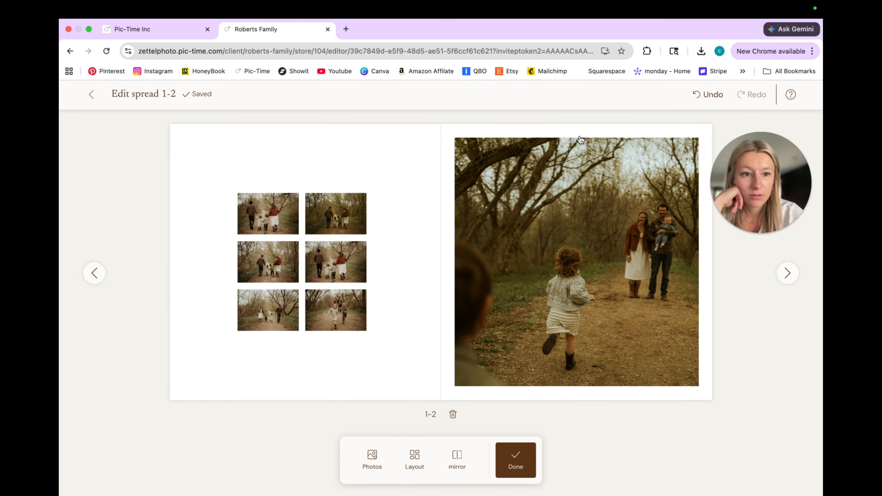
left_click(91, 94)
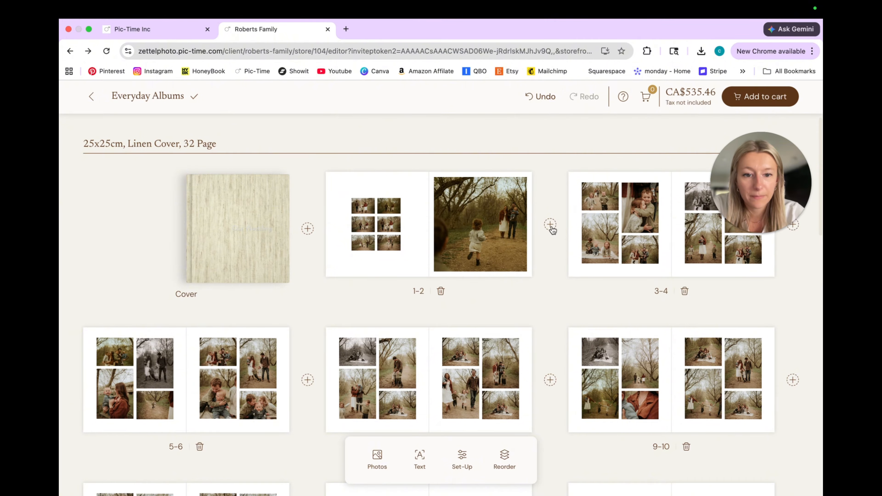
Try adding an empty spread after pages 1-2 with the third seven-photo layout
left_click(550, 226)
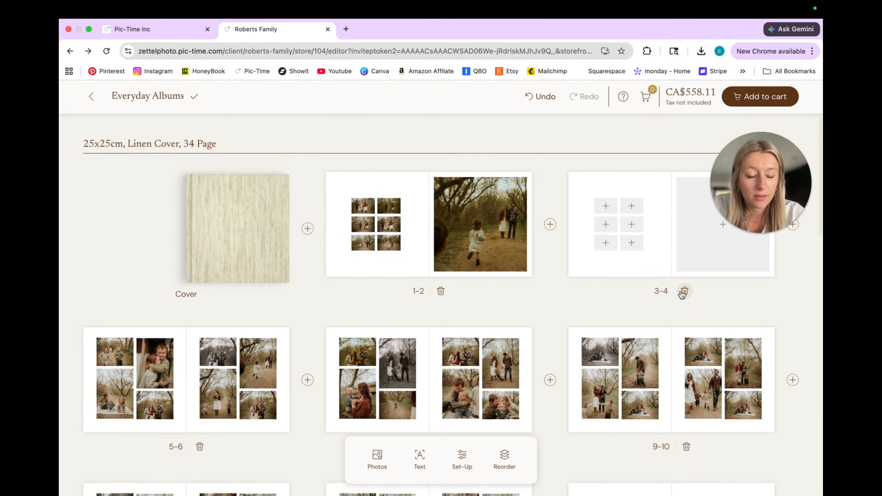
left_click(664, 258)
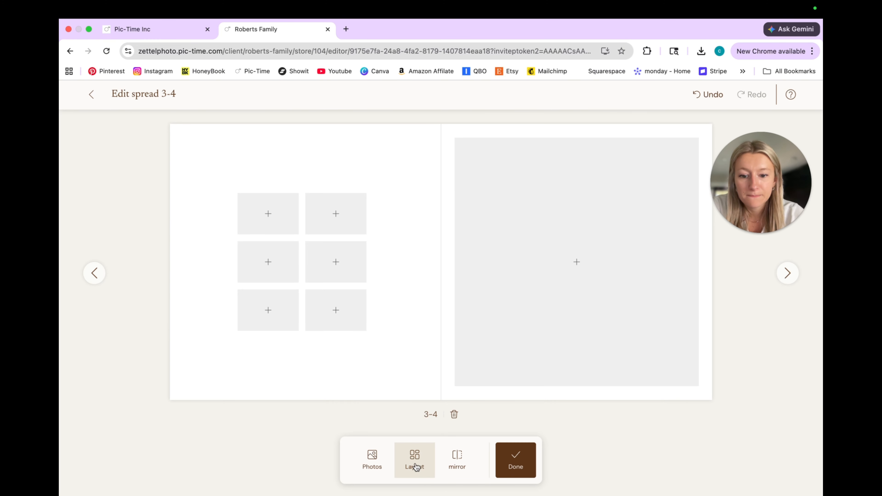
left_click(415, 465)
left_click(342, 462)
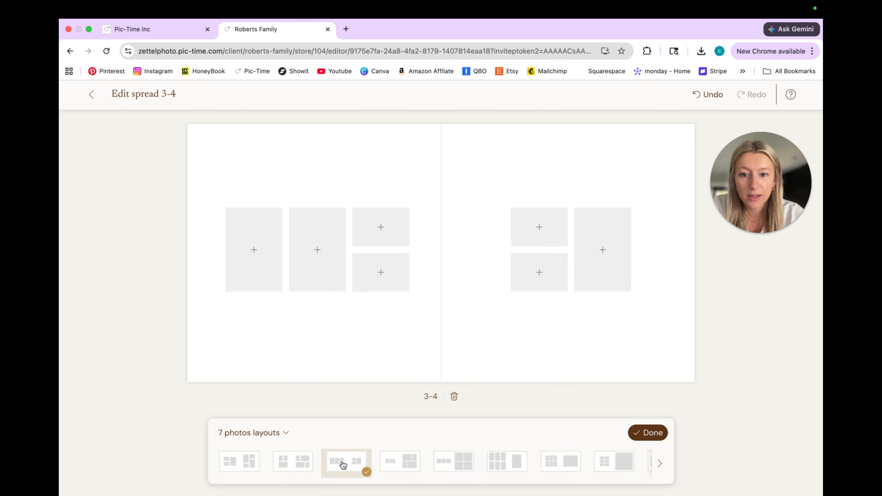
left_click(645, 436)
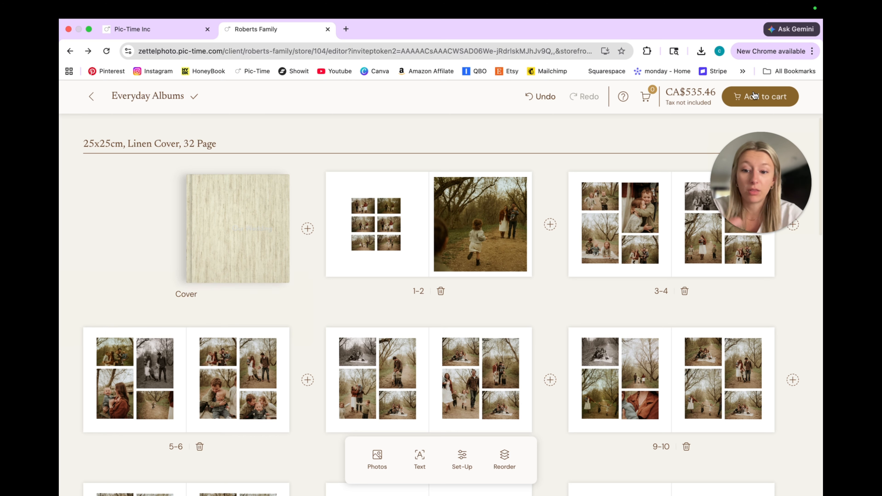
Look over the photo layouts of the Everyday Album's spreads
scroll(604, 398, "down", 1)
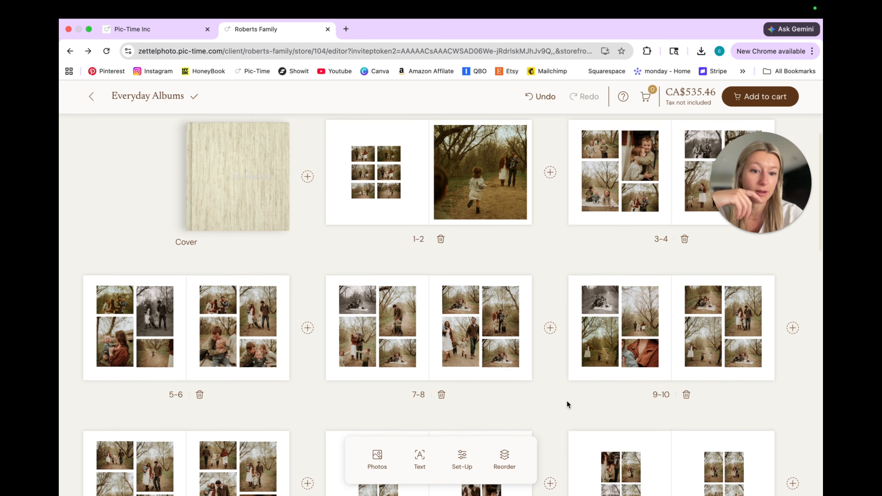
scroll(567, 404, "down", 1)
scroll(567, 404, "down", 10)
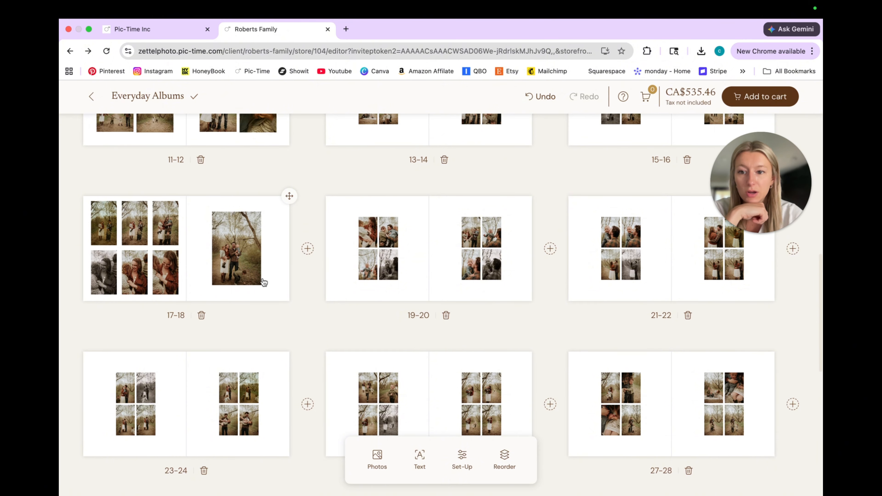
scroll(237, 289, "up", 8)
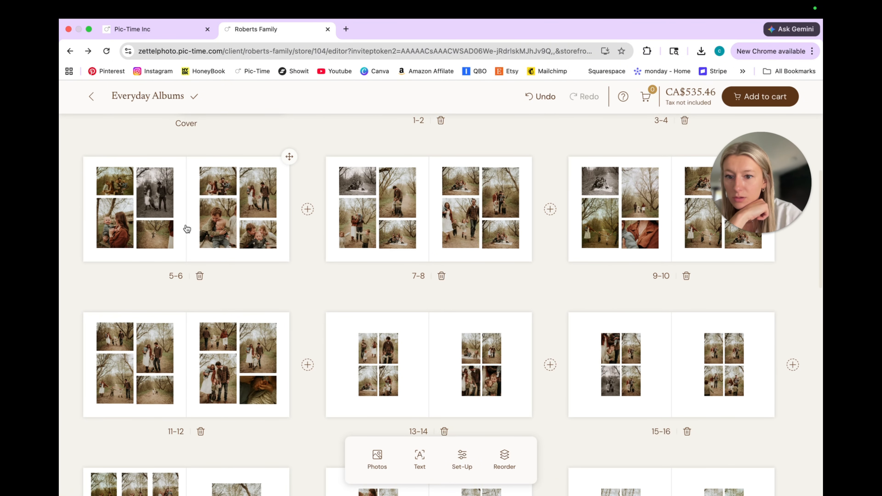
Review the whole 32-page album design from the linen cover through to the last spread, pages 31-32
scroll(195, 223, "up", 5)
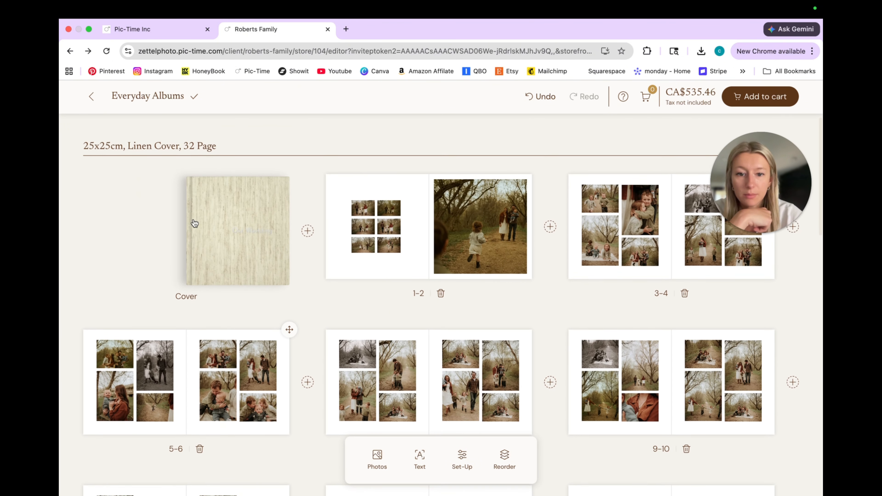
scroll(643, 339, "down", 10)
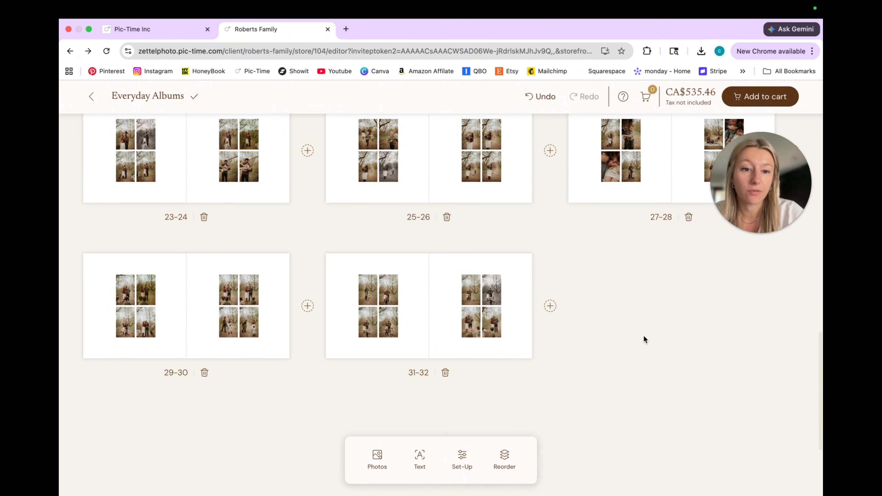
scroll(643, 336, "up", 3)
scroll(643, 338, "up", 15)
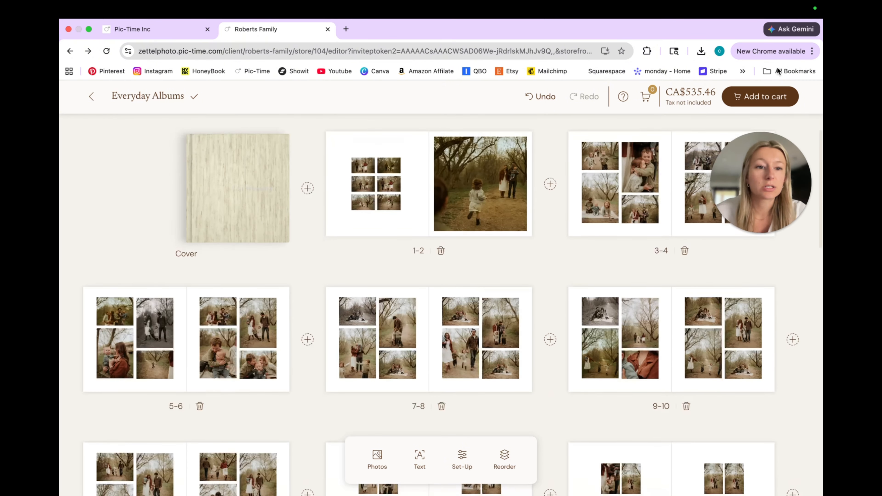
Leave the album editor and switch back to the family gallery's management dashboard
left_click(766, 97)
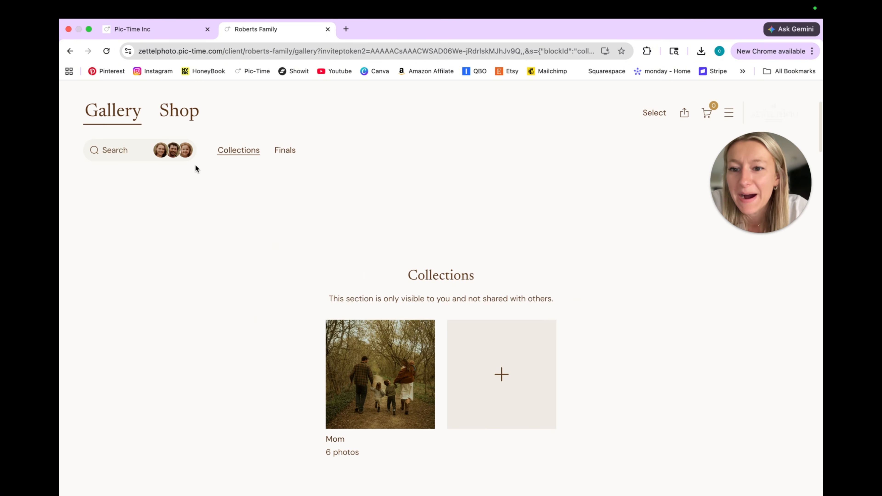
left_click(163, 31)
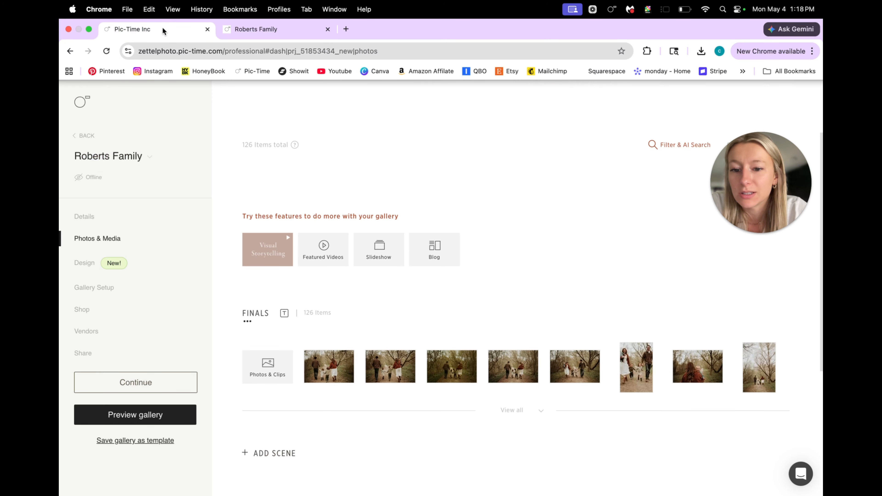
Look through the gallery's vendor options and shop settings, and open the Gallery Setup options
left_click(763, 195)
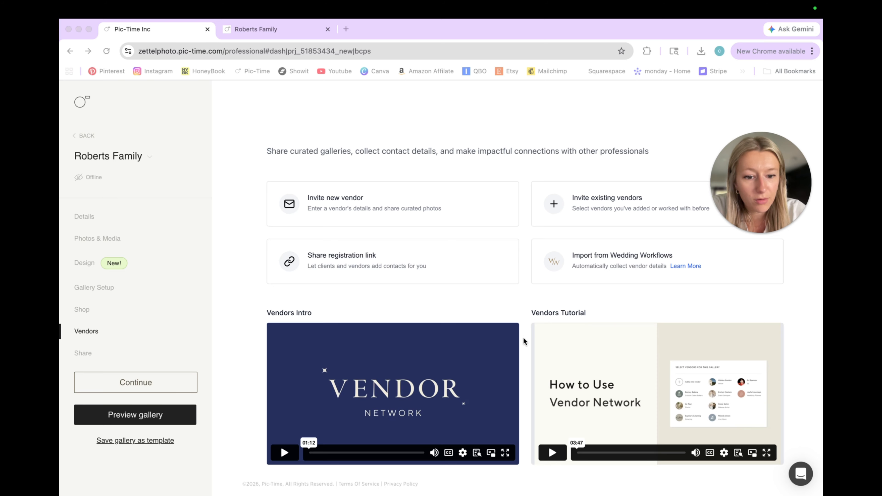
left_click(86, 319)
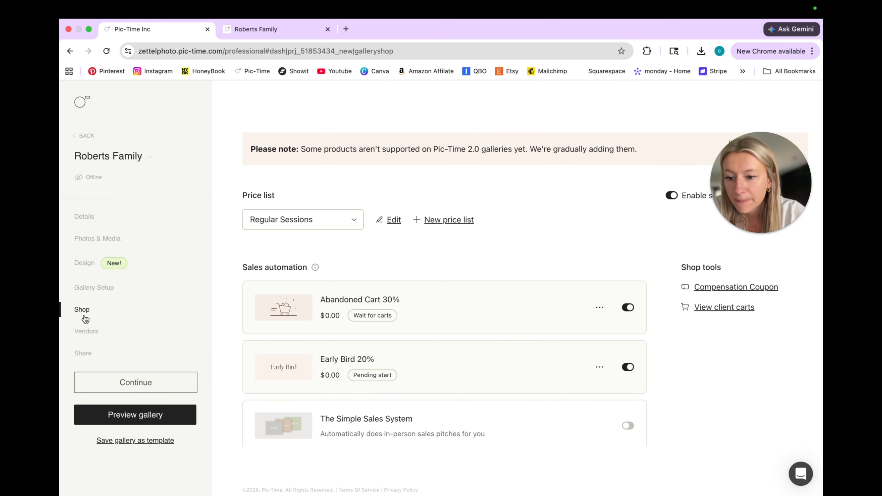
left_click(92, 285)
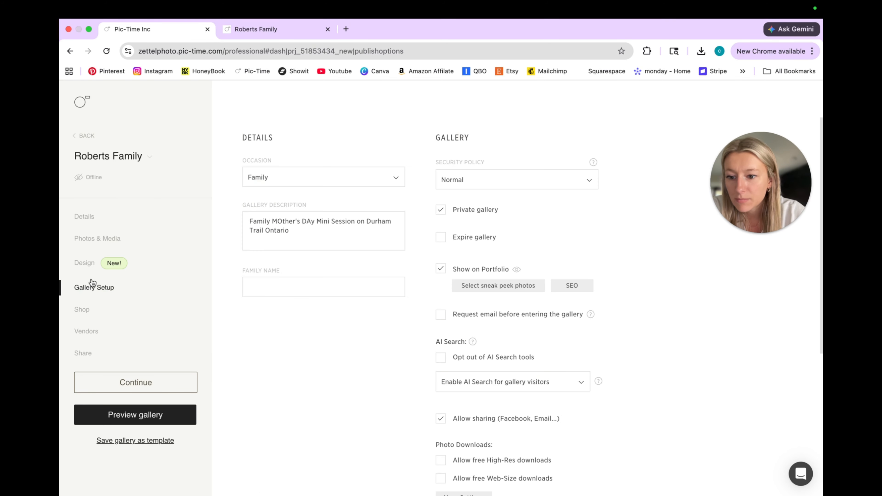